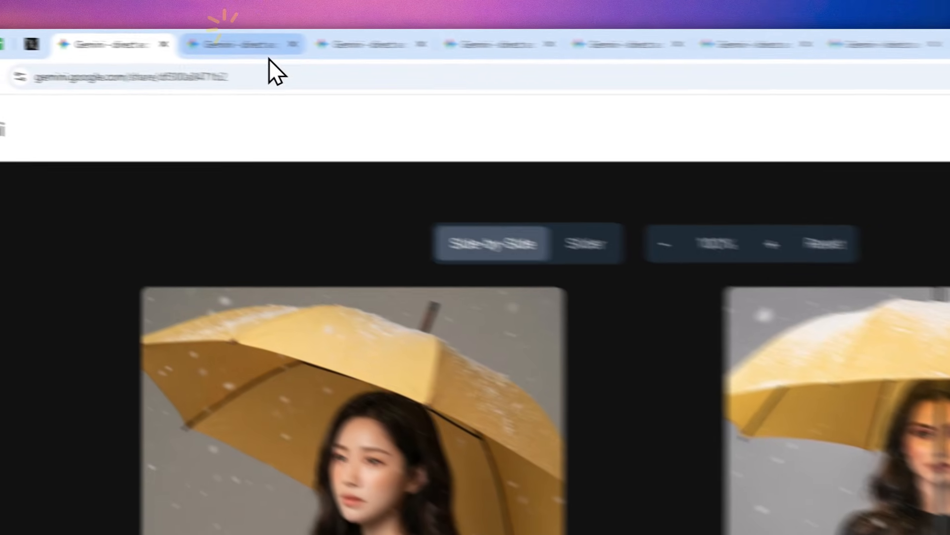
Review the remaining side-by-side image comparisons, from the forest cabin through to the woman holding bananas
{"action": "left_click", "coordinate": [229, 44]}
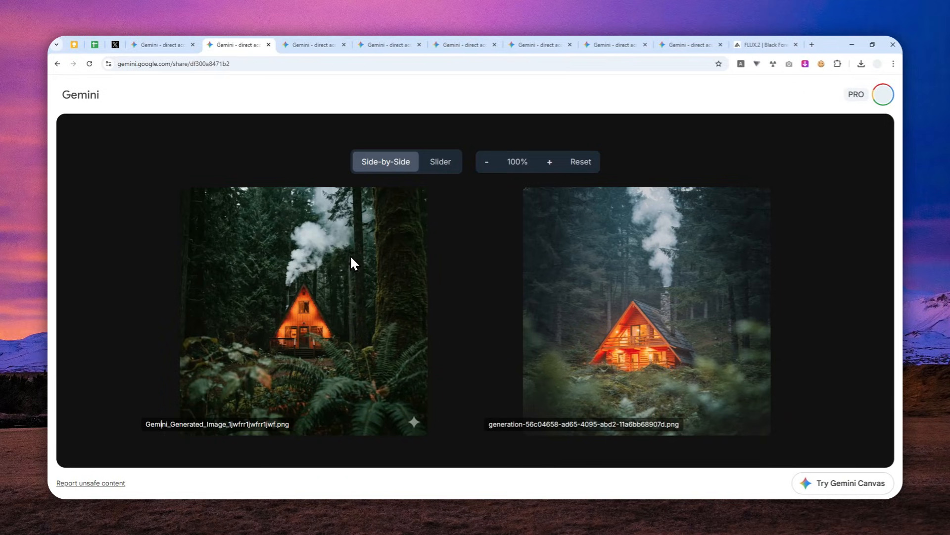
{"action": "left_click", "coordinate": [315, 45]}
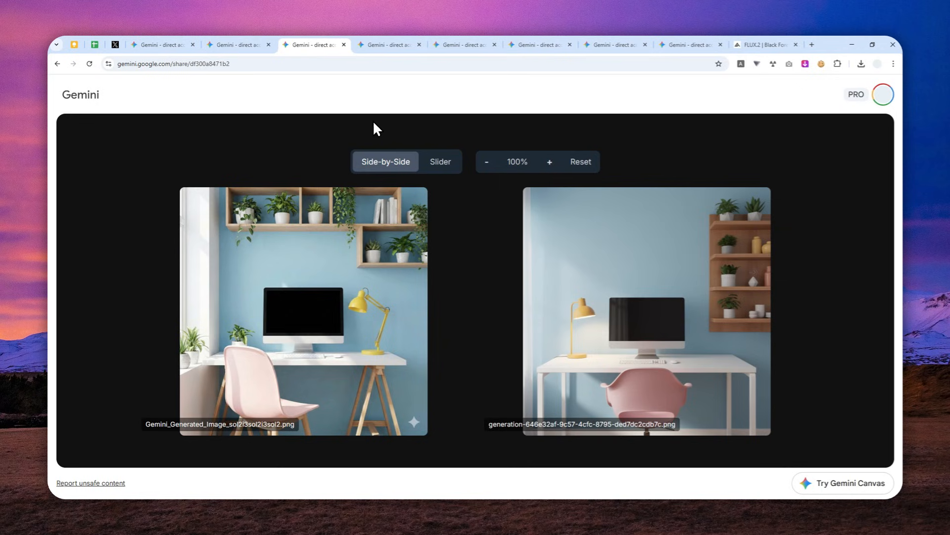
{"action": "left_click", "coordinate": [382, 43]}
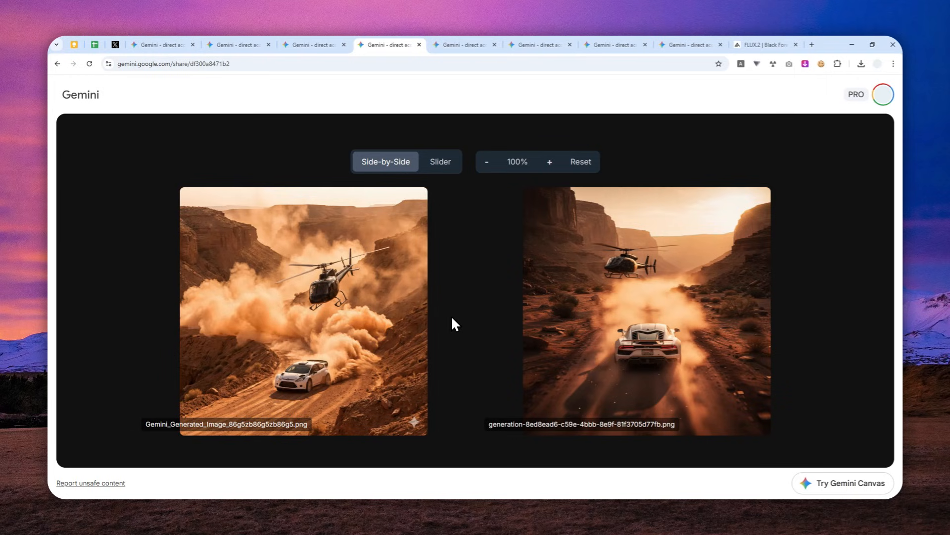
{"action": "left_click", "coordinate": [453, 44]}
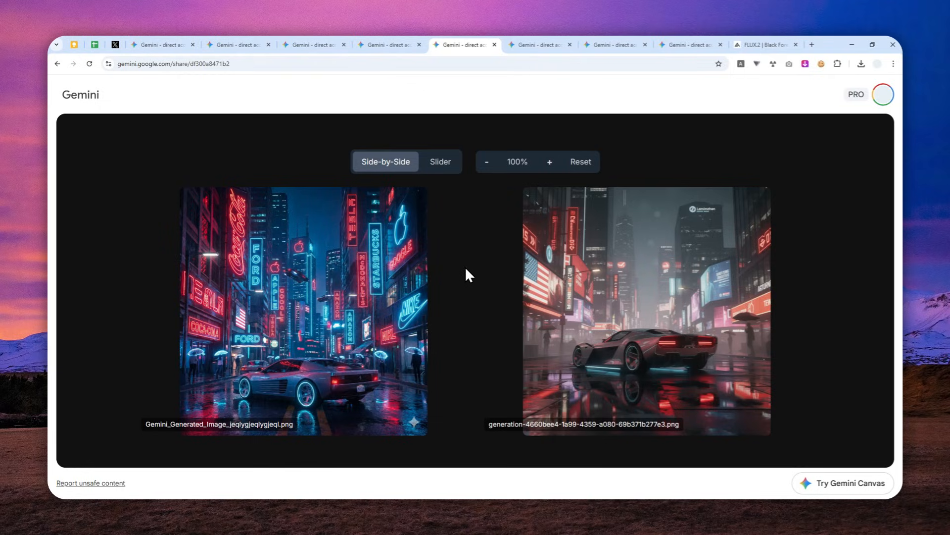
{"action": "left_click", "coordinate": [542, 44]}
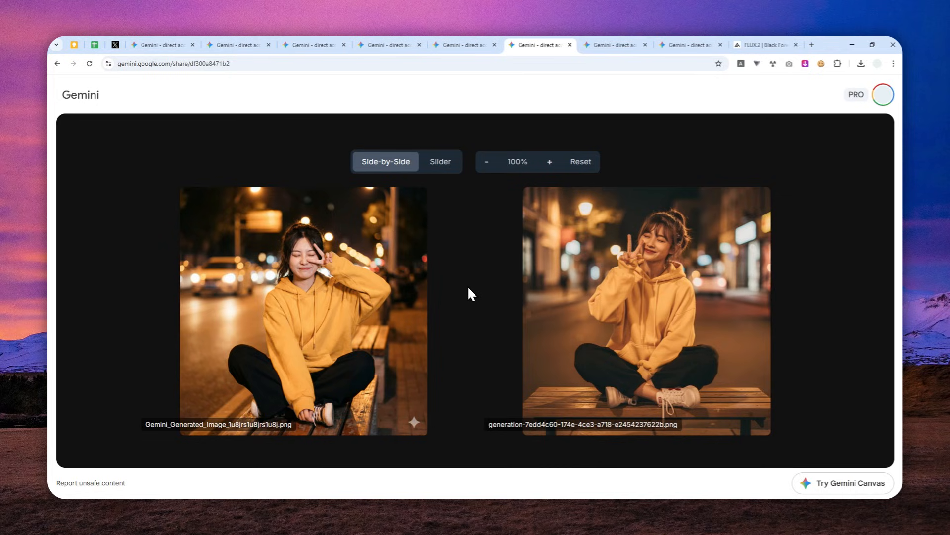
{"action": "left_click", "coordinate": [614, 44]}
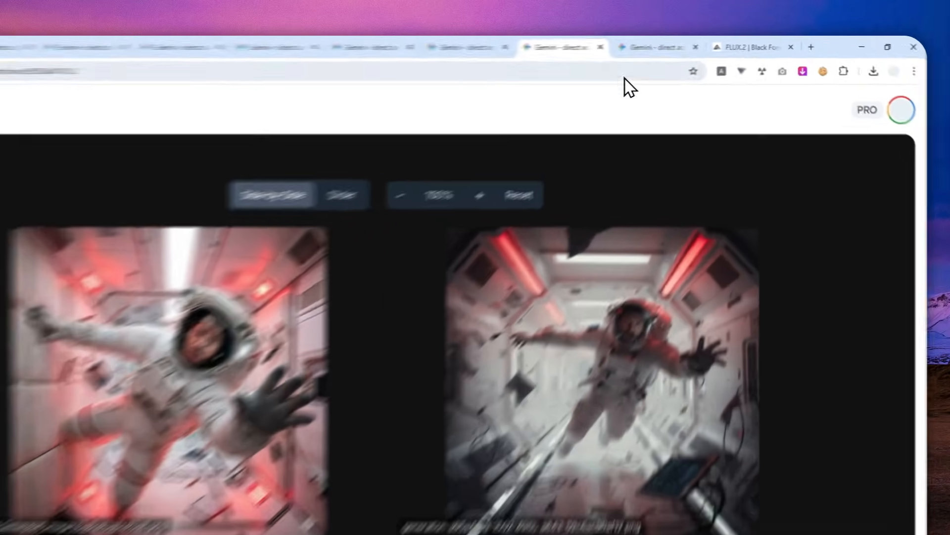
{"action": "left_click", "coordinate": [688, 45]}
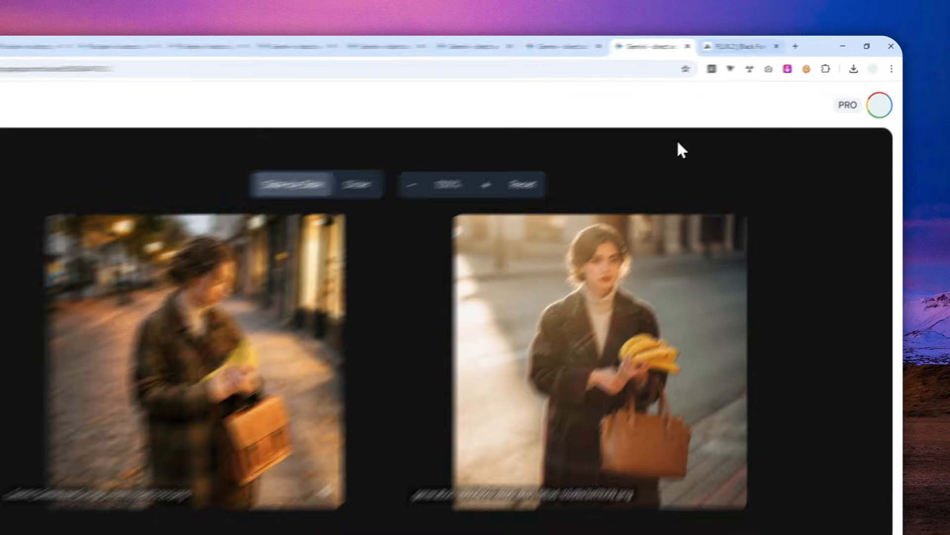
Examine the FLUX.2 product page, from its headline through the multi-reference examples to the professional-grade control features
{"action": "left_click", "coordinate": [767, 45]}
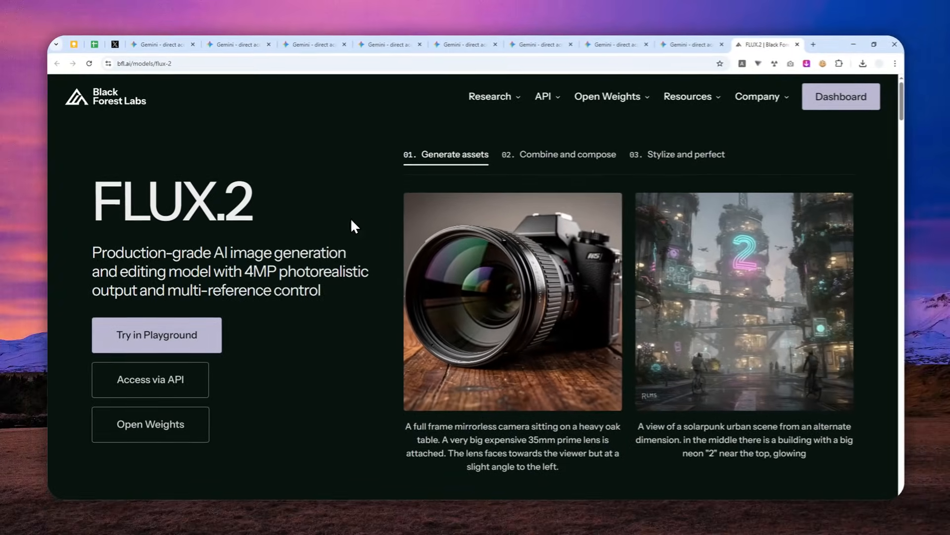
{"action": "left_click_drag", "start_coordinate": [277, 210], "coordinate": [120, 213]}
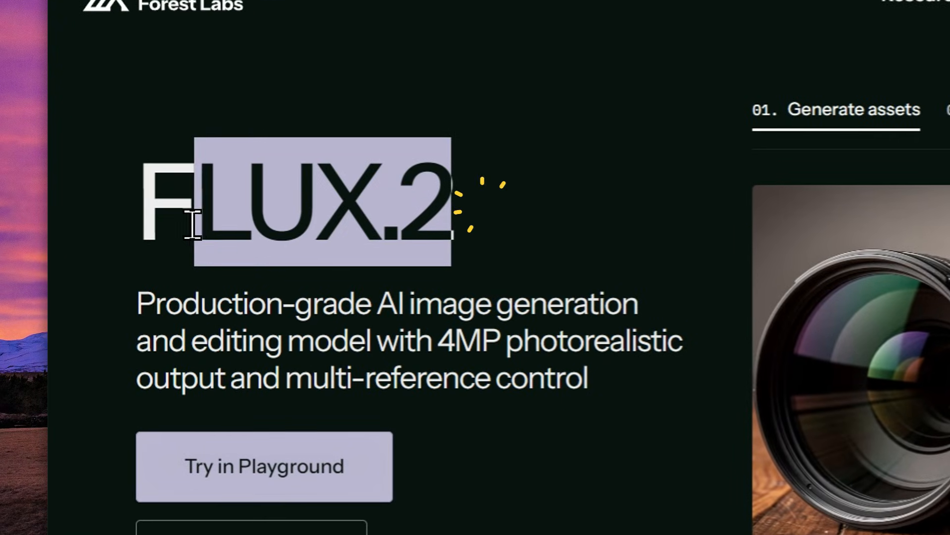
{"action": "left_click_drag", "start_coordinate": [192, 226], "coordinate": [181, 216]}
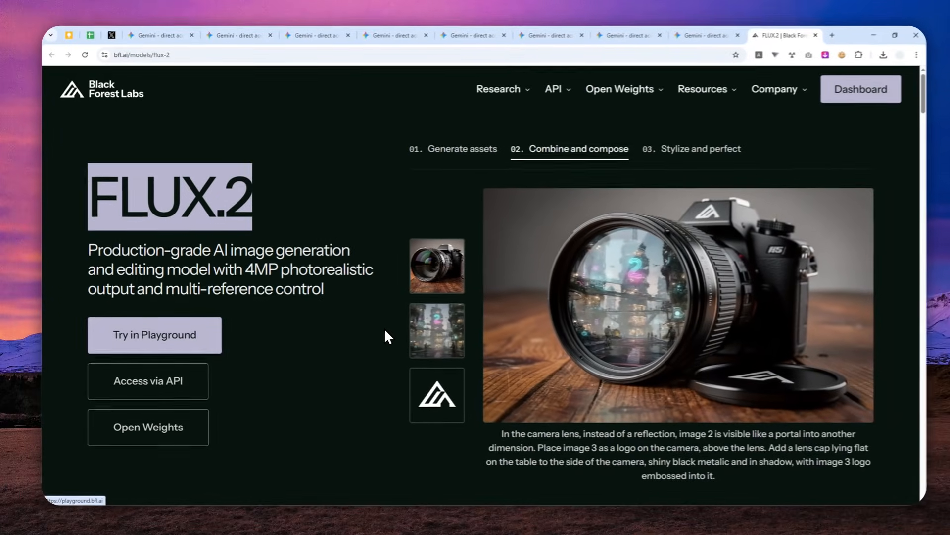
{"action": "scroll", "coordinate": [418, 317], "scroll_direction": "down", "scroll_amount": 5}
{"action": "scroll", "coordinate": [369, 295], "scroll_direction": "down", "scroll_amount": 10}
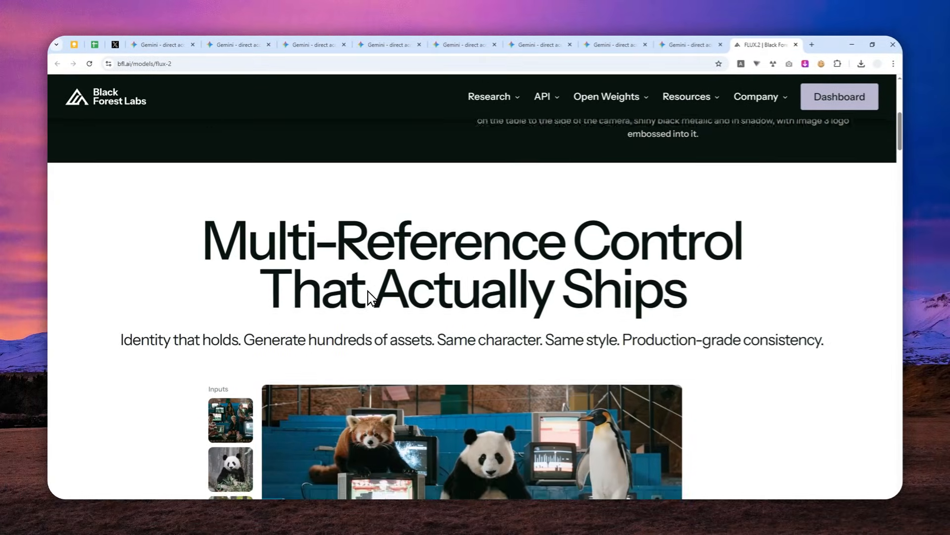
{"action": "scroll", "coordinate": [395, 290], "scroll_direction": "down", "scroll_amount": 5}
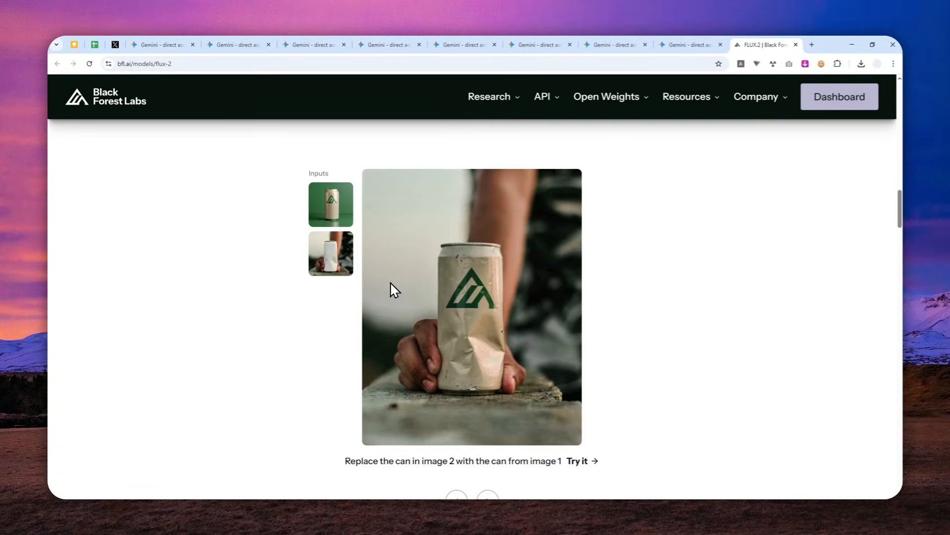
{"action": "scroll", "coordinate": [393, 297], "scroll_direction": "down", "scroll_amount": 6}
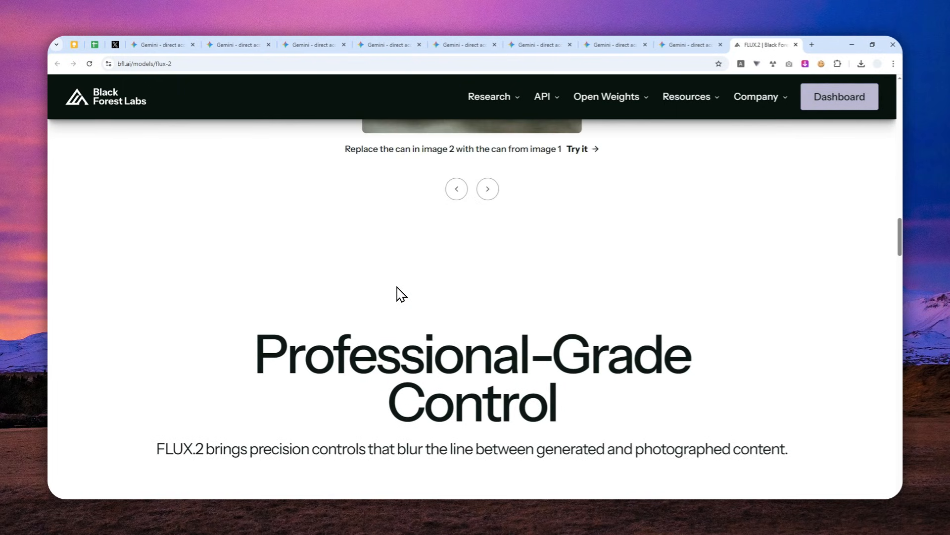
{"action": "scroll", "coordinate": [401, 295], "scroll_direction": "down", "scroll_amount": 10}
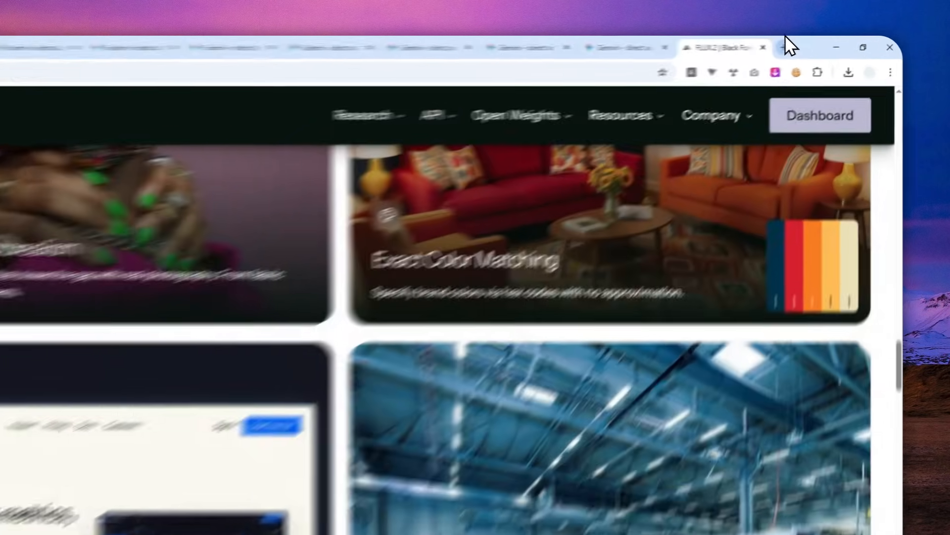
Open the FLUX Playground at playground.bfl.ai in a new browser tab
{"action": "left_click", "coordinate": [784, 46]}
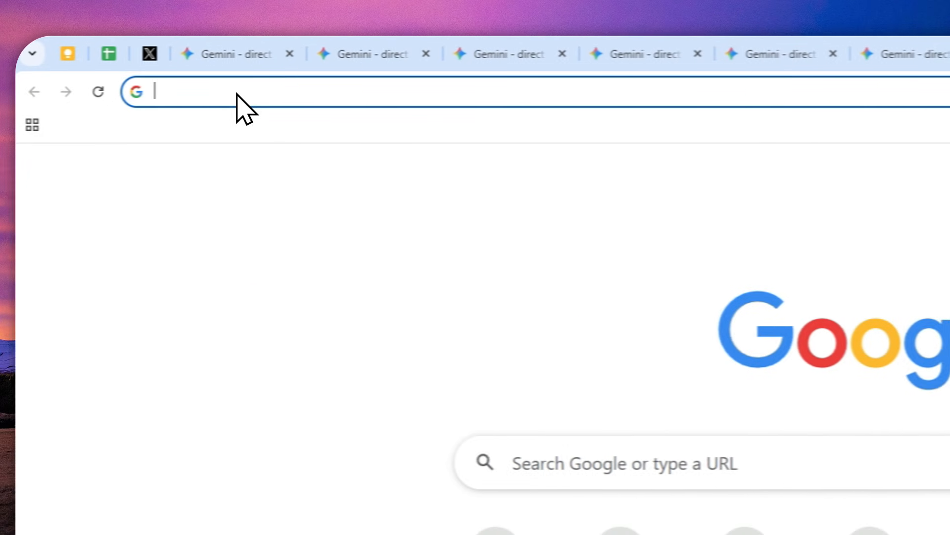
{"action": "type", "text": "playground.bfl.ai"}
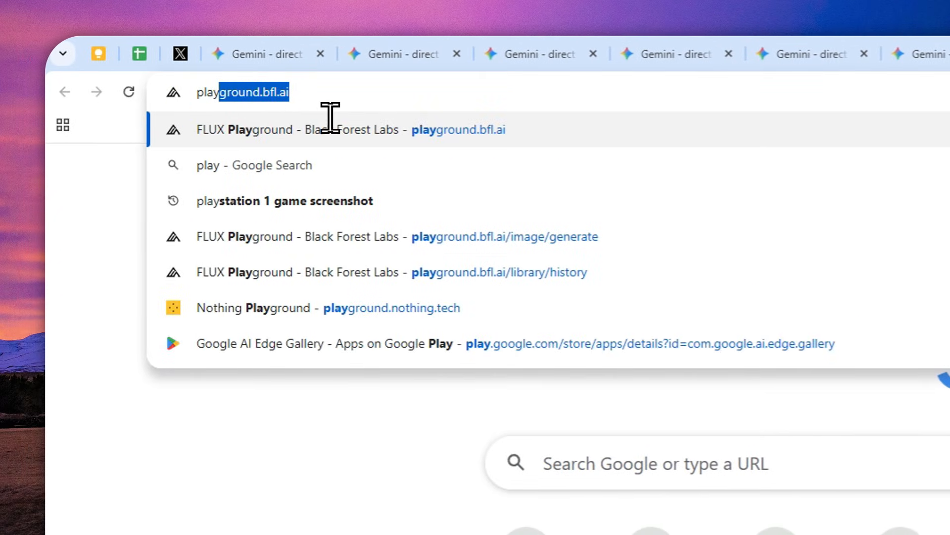
{"action": "left_click", "coordinate": [331, 109]}
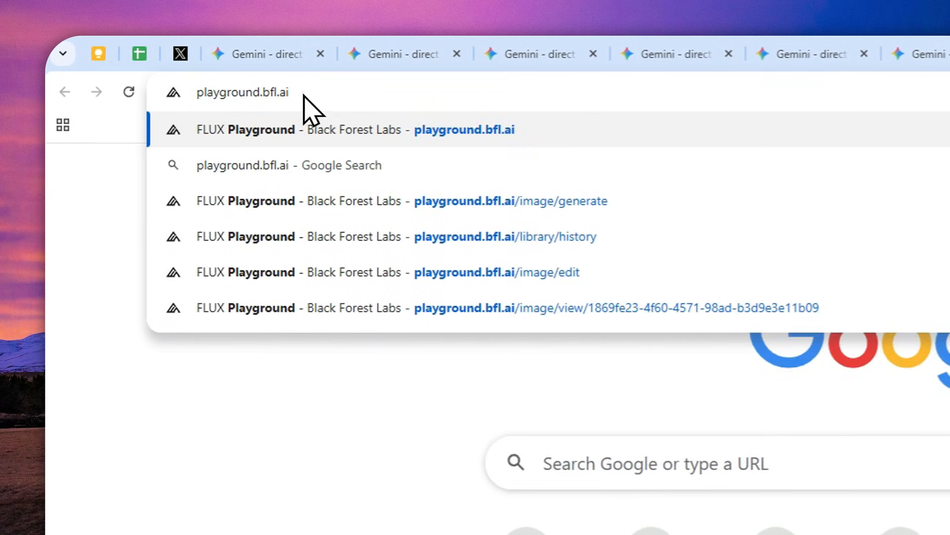
{"action": "left_click", "coordinate": [268, 119]}
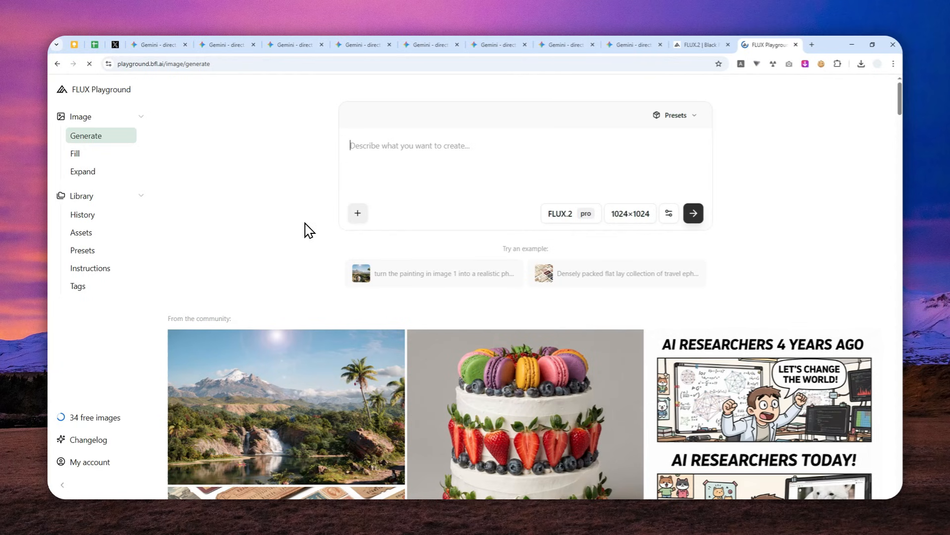
Look through the community images and the Fill and Expand pages, and return to the Generate page
{"action": "scroll", "coordinate": [314, 245], "scroll_direction": "down", "scroll_amount": 5}
{"action": "scroll", "coordinate": [333, 257], "scroll_direction": "down", "scroll_amount": 7}
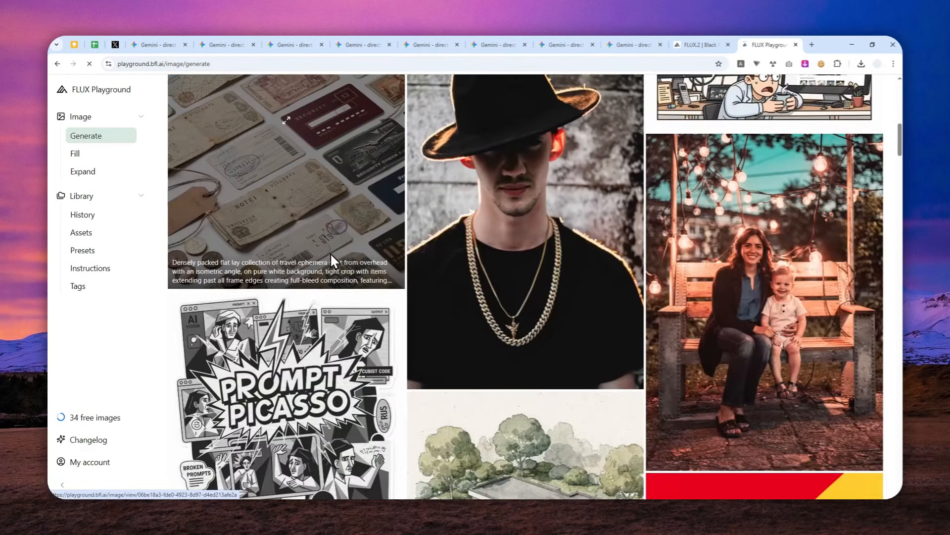
{"action": "scroll", "coordinate": [317, 223], "scroll_direction": "down", "scroll_amount": 3}
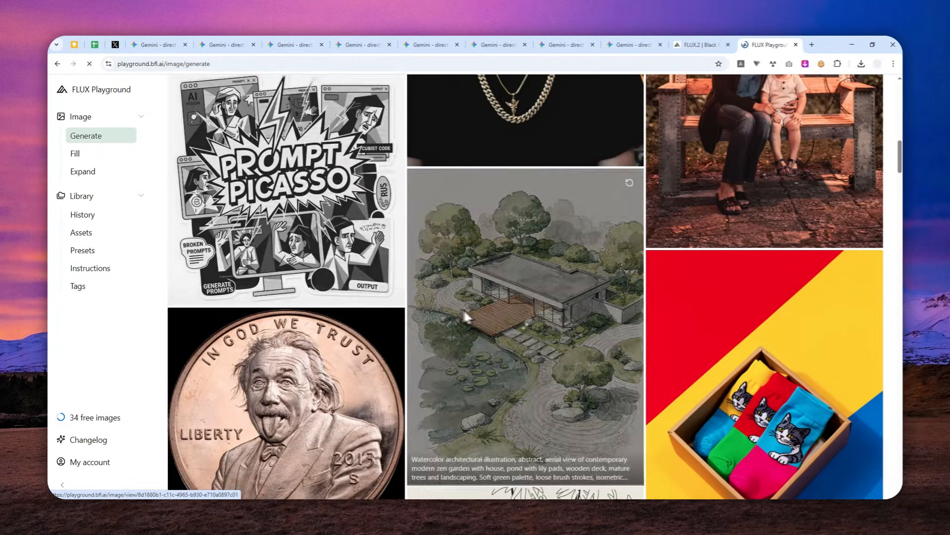
{"action": "scroll", "coordinate": [504, 265], "scroll_direction": "up", "scroll_amount": 15}
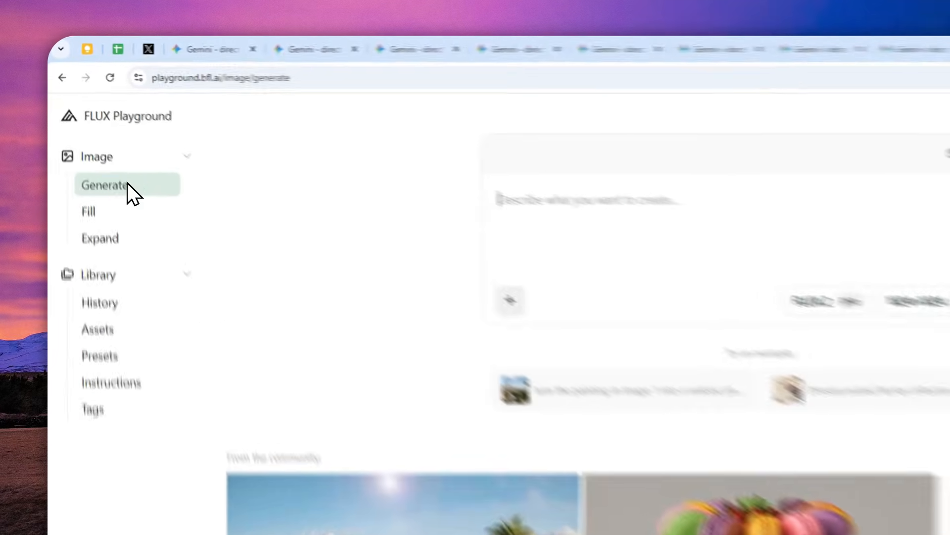
{"action": "left_click", "coordinate": [95, 135]}
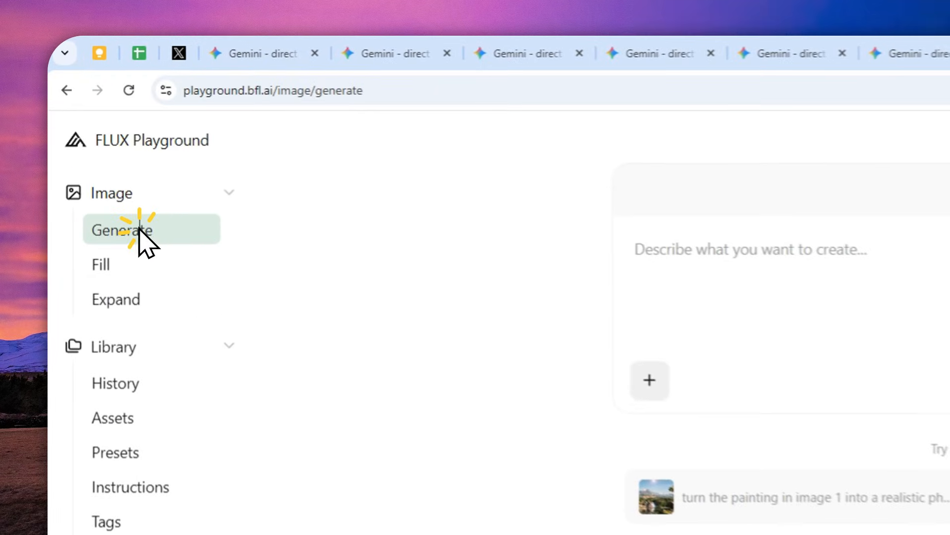
{"action": "left_click", "coordinate": [130, 274]}
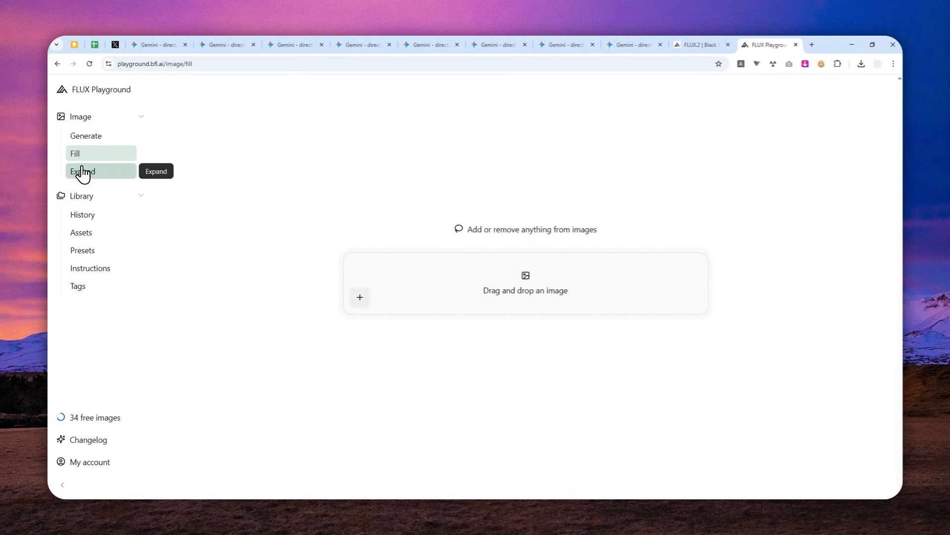
{"action": "left_click", "coordinate": [82, 173]}
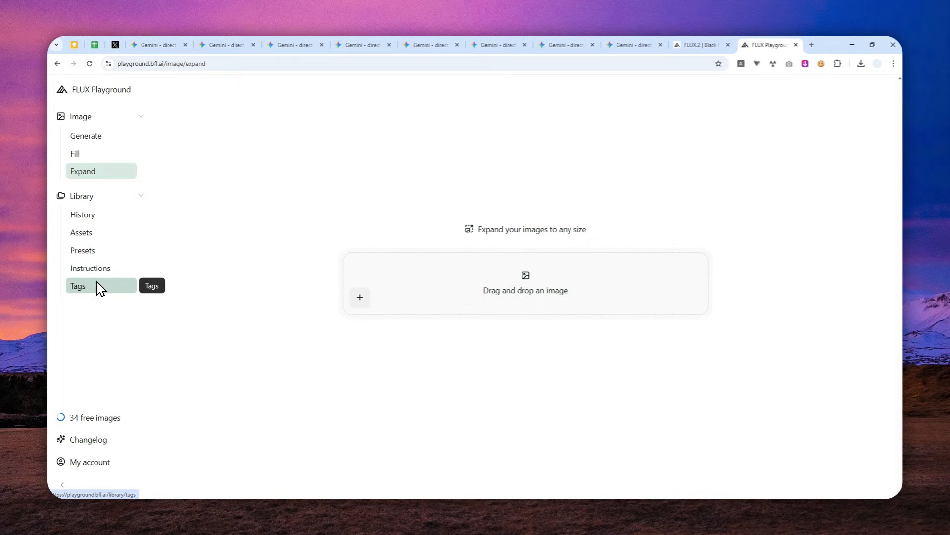
{"action": "left_click", "coordinate": [94, 144]}
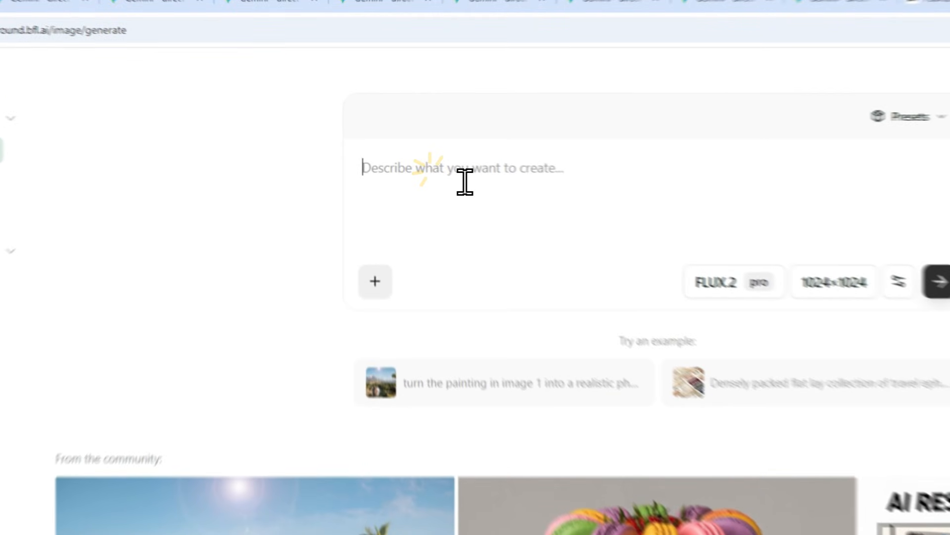
Paste the minimal "3 STEPS TO PERFECT COFFEE" infographic prompt with numbered circles in navy blue and cream, and choose the FLUX.2 pro model
{"action": "right_click", "coordinate": [393, 147]}
{"action": "left_click", "coordinate": [504, 356]}
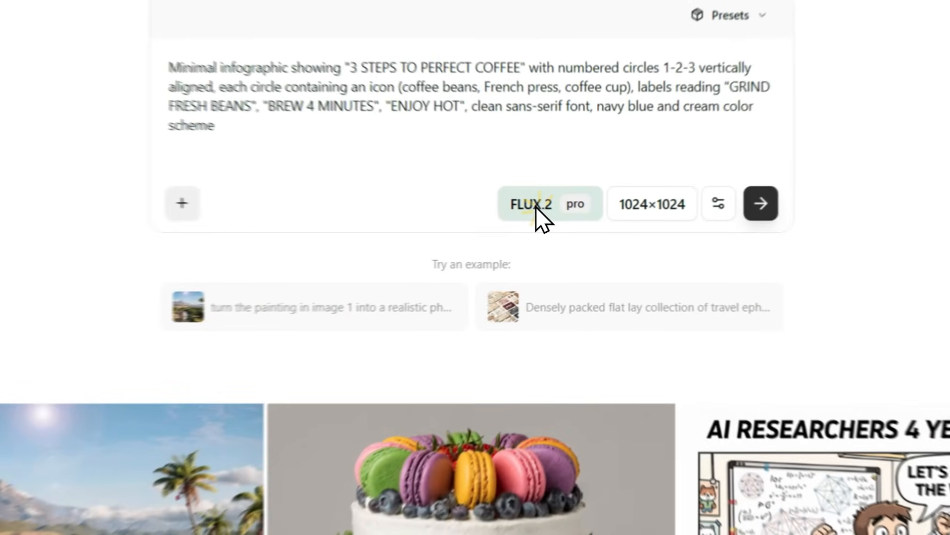
{"action": "left_click", "coordinate": [564, 225]}
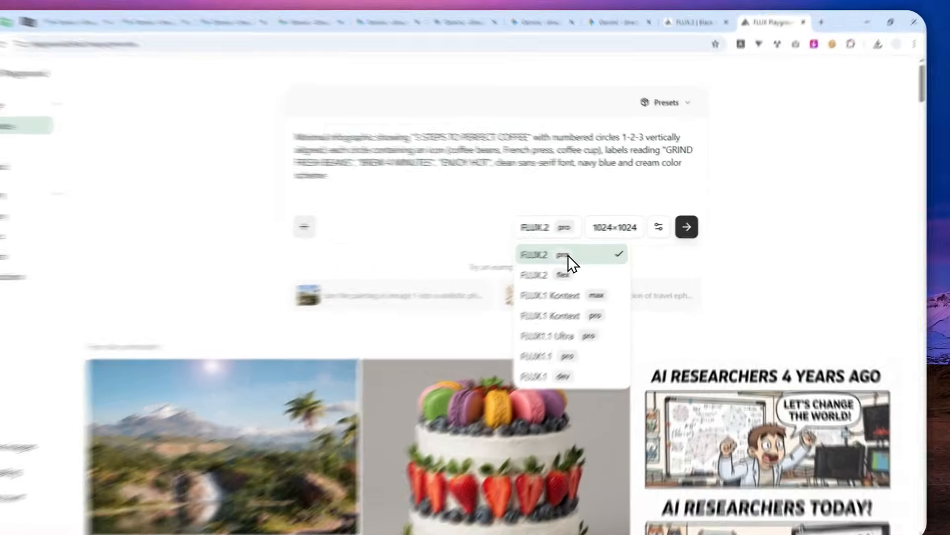
{"action": "left_click", "coordinate": [587, 252]}
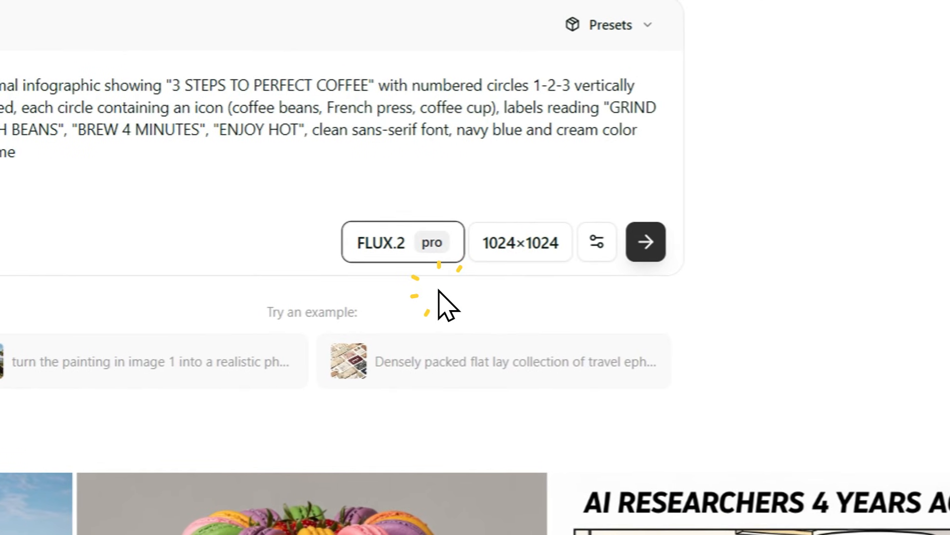
Adjust the output image dimensions to a width of 2048 and a height of 1168
{"action": "left_click", "coordinate": [512, 249]}
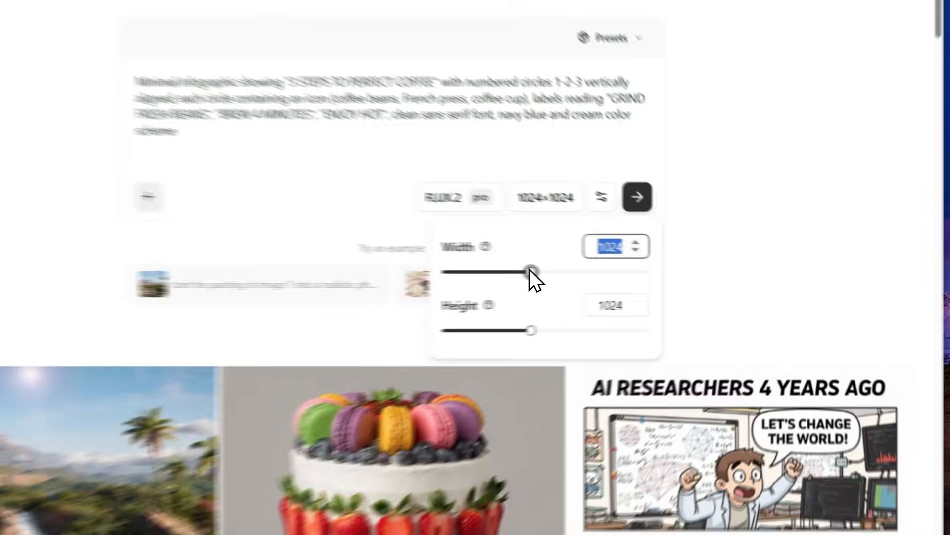
{"action": "left_click_drag", "start_coordinate": [622, 276], "coordinate": [662, 277]}
{"action": "left_click_drag", "start_coordinate": [510, 268], "coordinate": [479, 268]}
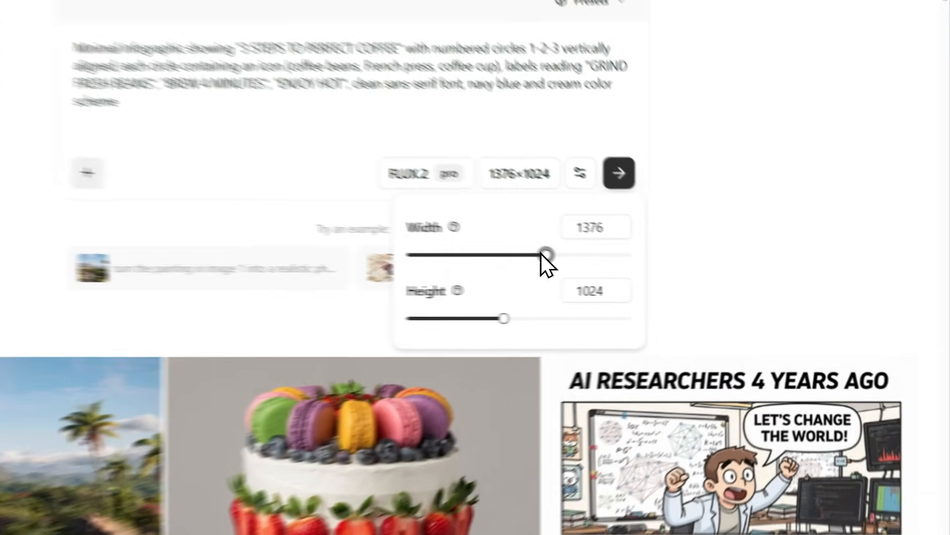
{"action": "left_click_drag", "start_coordinate": [648, 277], "coordinate": [609, 276]}
{"action": "left_click_drag", "start_coordinate": [399, 233], "coordinate": [516, 229]}
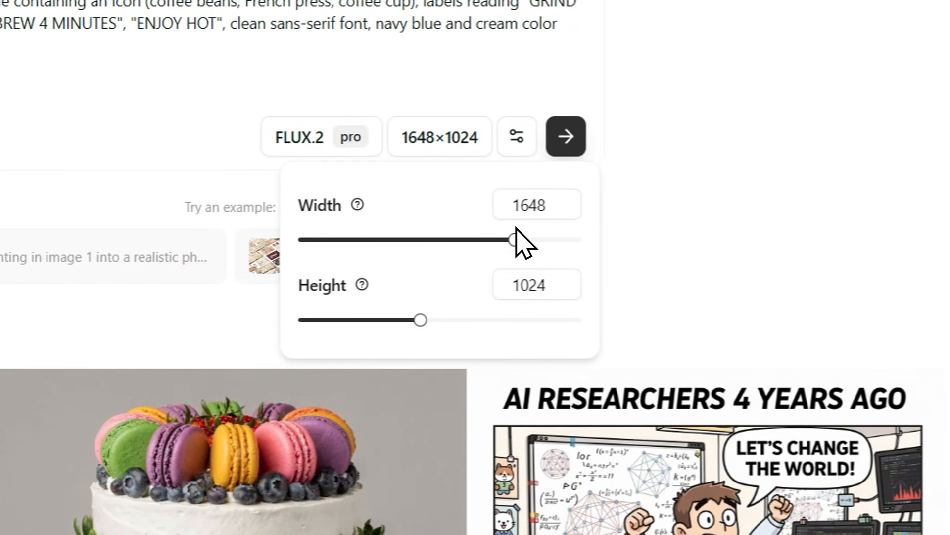
{"action": "left_click_drag", "start_coordinate": [516, 229], "coordinate": [584, 251]}
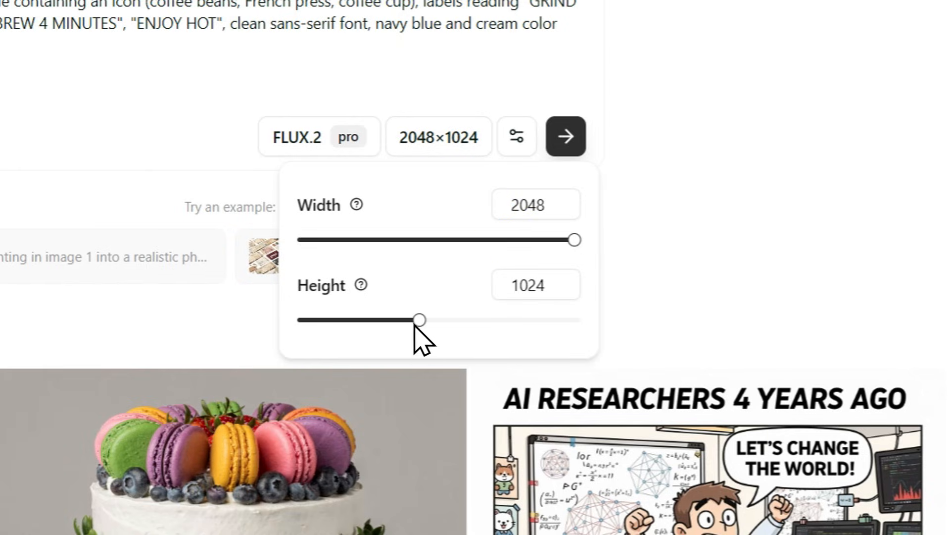
{"action": "left_click_drag", "start_coordinate": [416, 315], "coordinate": [442, 319]}
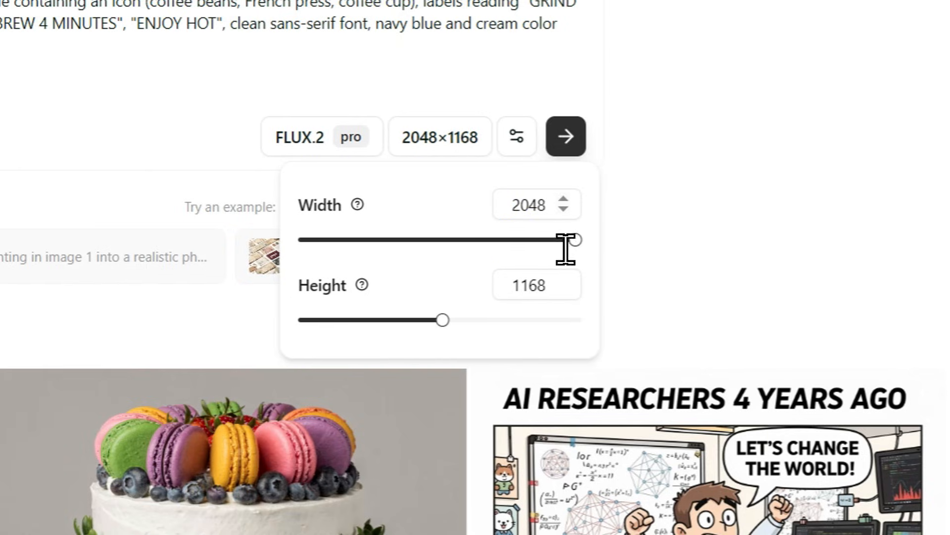
Set both the width and the height of the output image to 1024
{"action": "double_click", "coordinate": [560, 217]}
{"action": "type", "text": "10"}
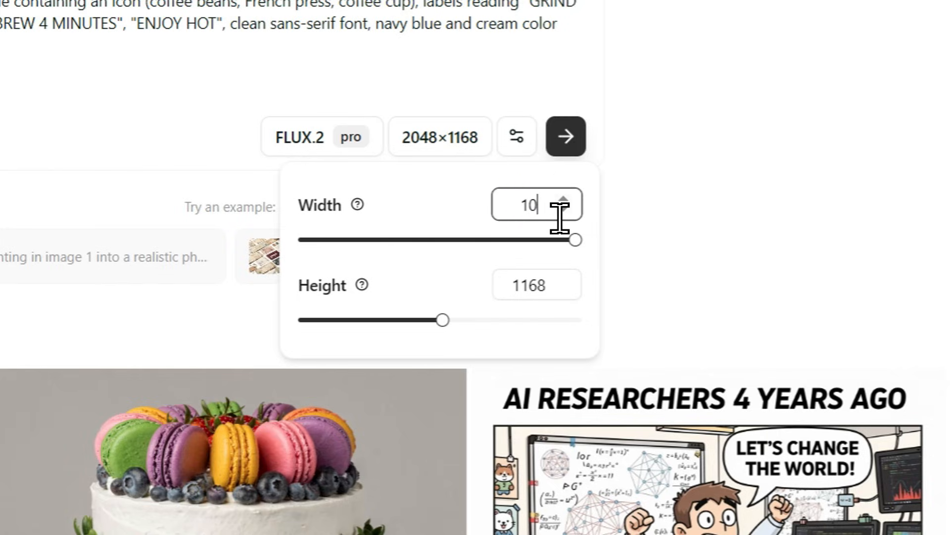
{"action": "type", "text": "24"}
{"action": "double_click", "coordinate": [558, 297]}
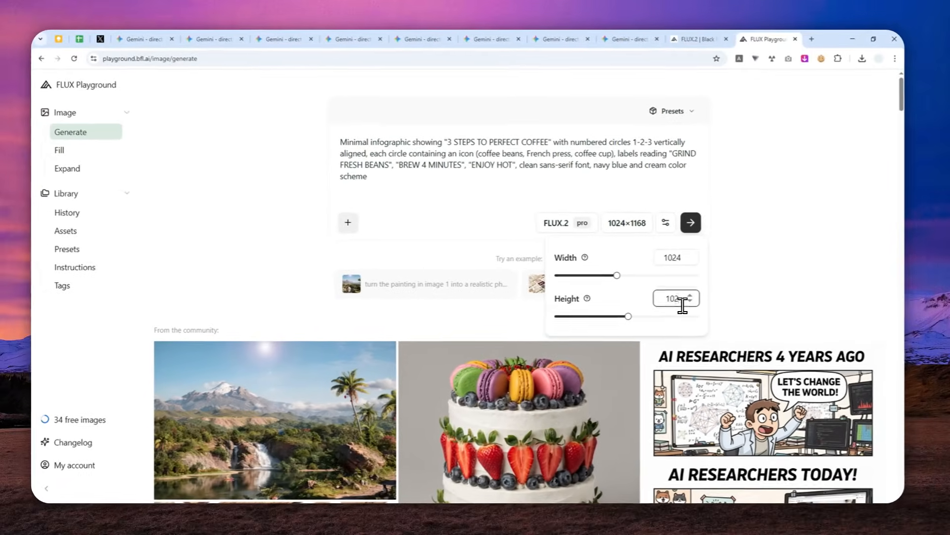
{"action": "type", "text": "1024"}
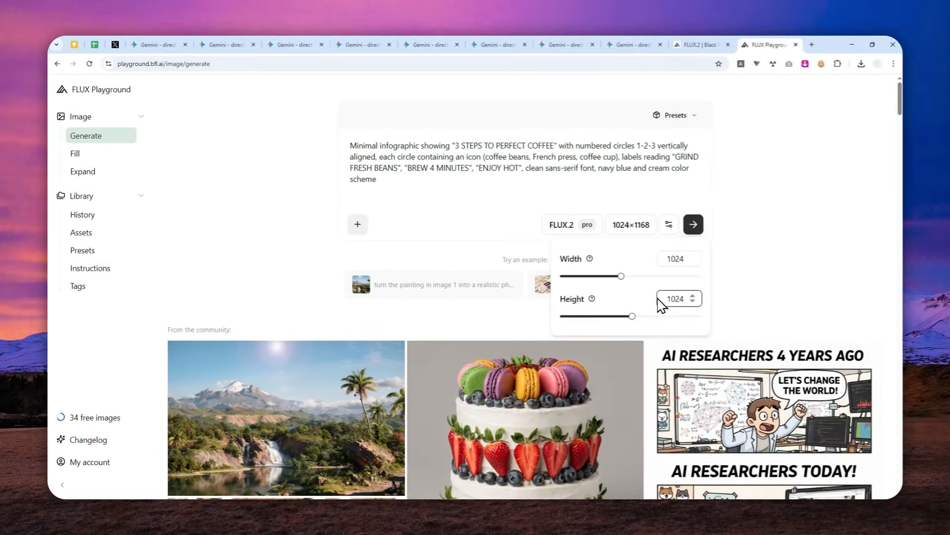
Set the batch size to 2 and generate the coffee infographic images
{"action": "left_click", "coordinate": [647, 295]}
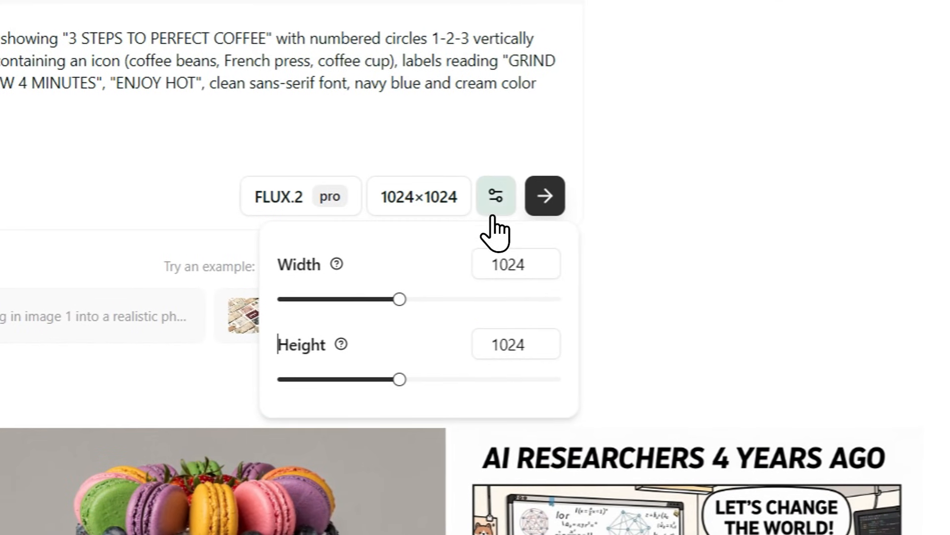
{"action": "left_click", "coordinate": [493, 206]}
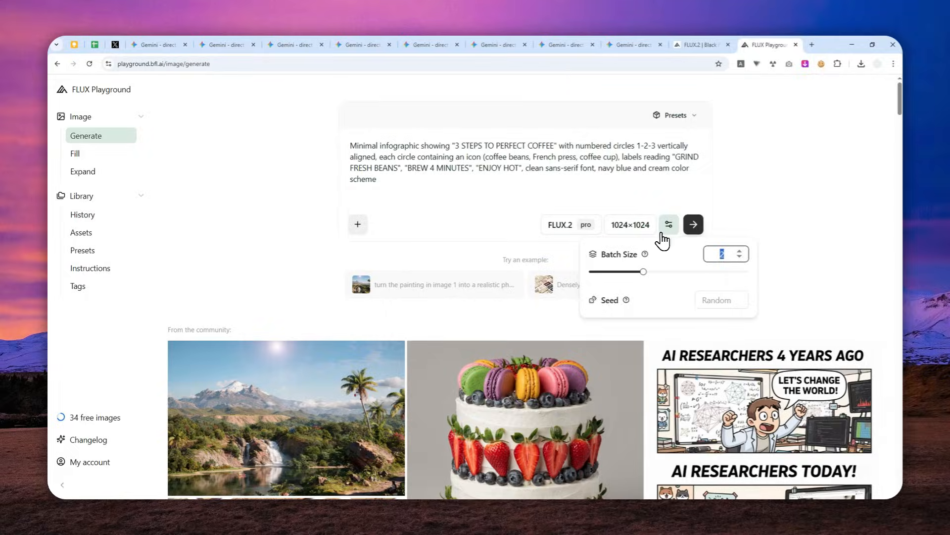
{"action": "left_click_drag", "start_coordinate": [644, 272], "coordinate": [684, 282]}
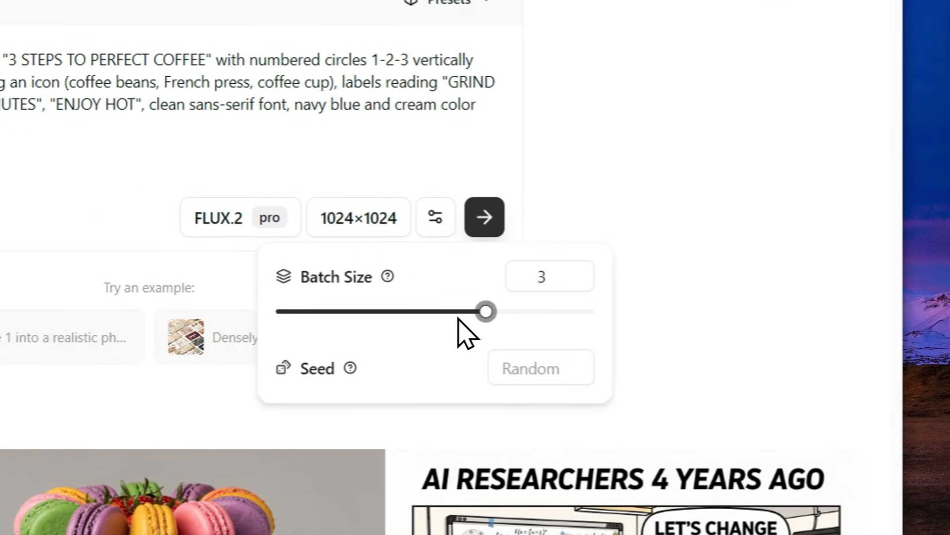
{"action": "left_click_drag", "start_coordinate": [458, 319], "coordinate": [415, 322]}
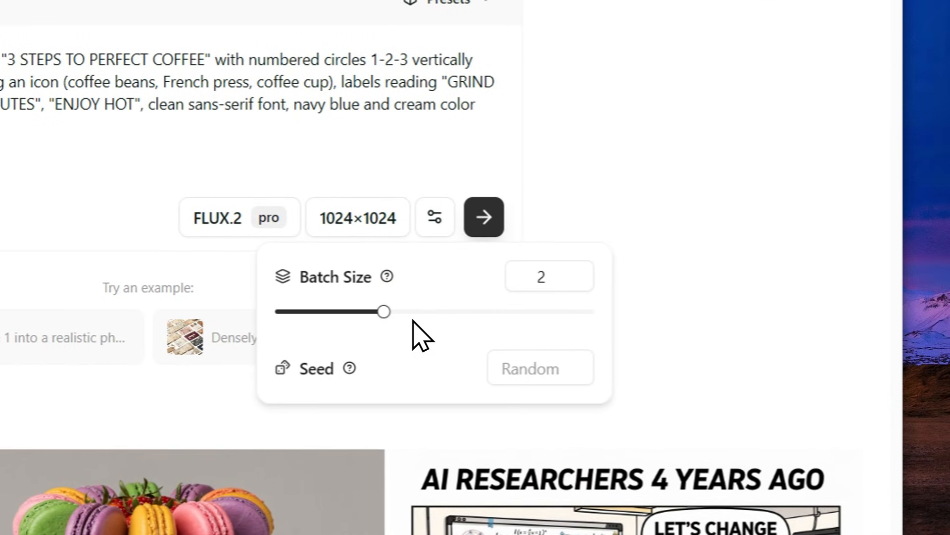
{"action": "left_click", "coordinate": [432, 217]}
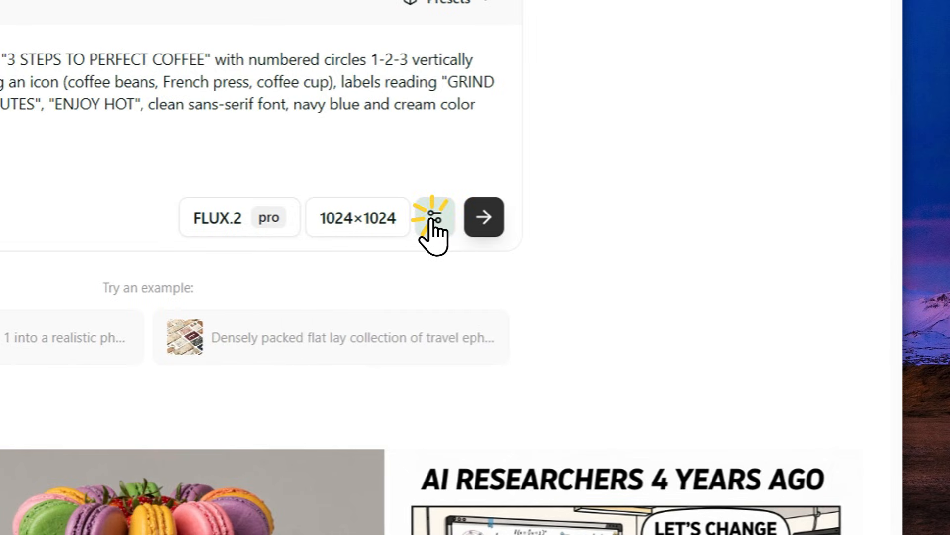
{"action": "left_click", "coordinate": [469, 215]}
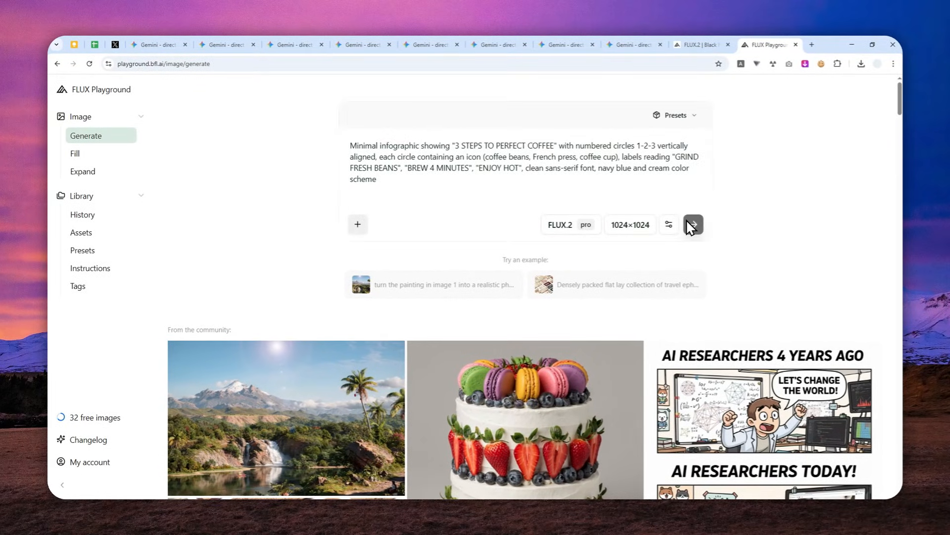
{"action": "left_click", "coordinate": [693, 224]}
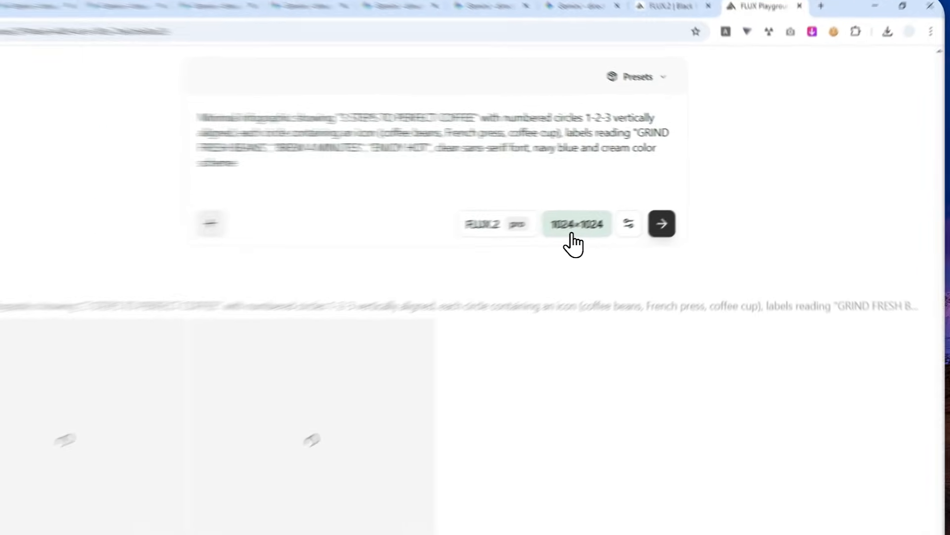
View both generated coffee infographics at full size, one after the other, and return to the results page
{"action": "left_click", "coordinate": [628, 212]}
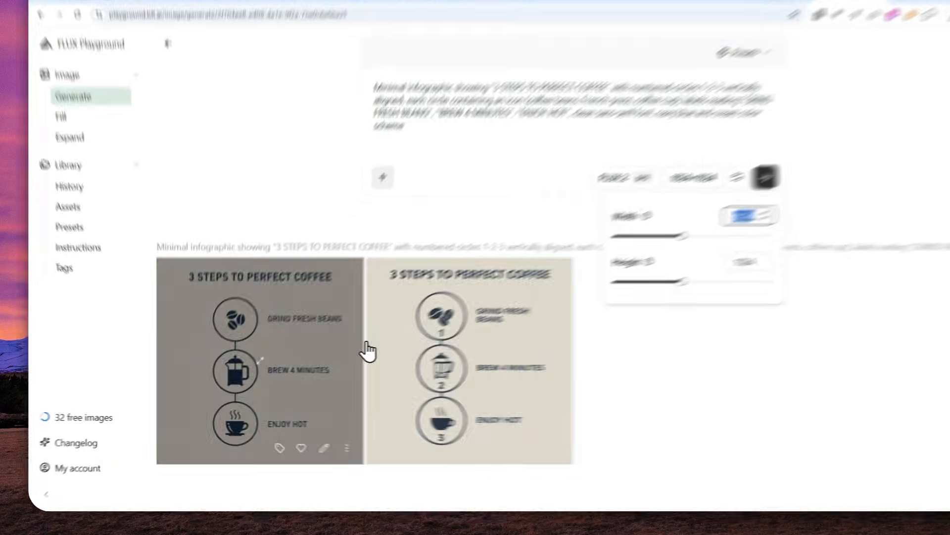
{"action": "left_click", "coordinate": [242, 328]}
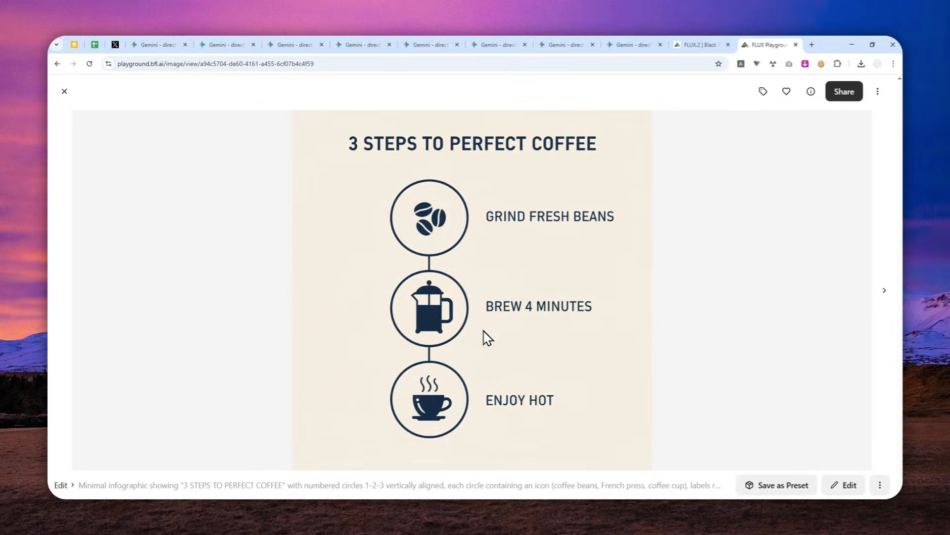
{"action": "left_click", "coordinate": [64, 91]}
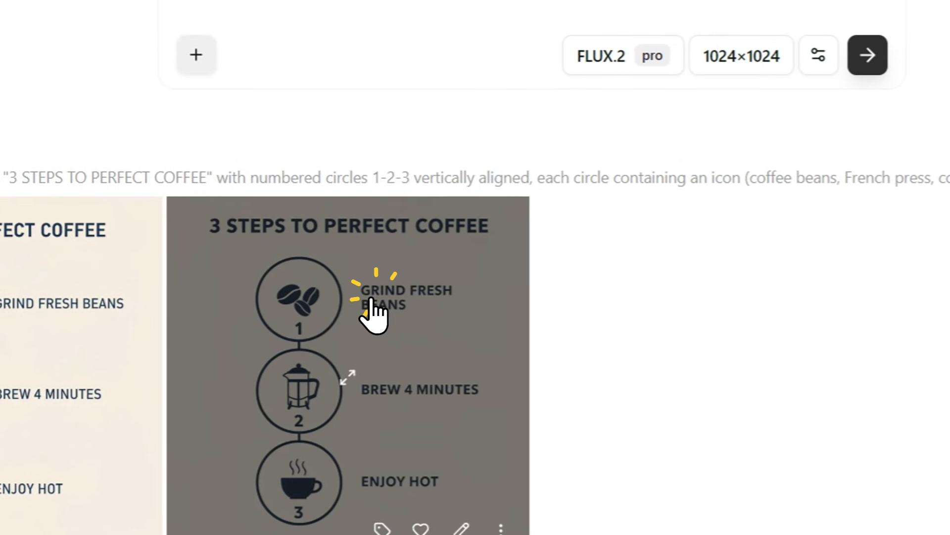
{"action": "left_click", "coordinate": [419, 349]}
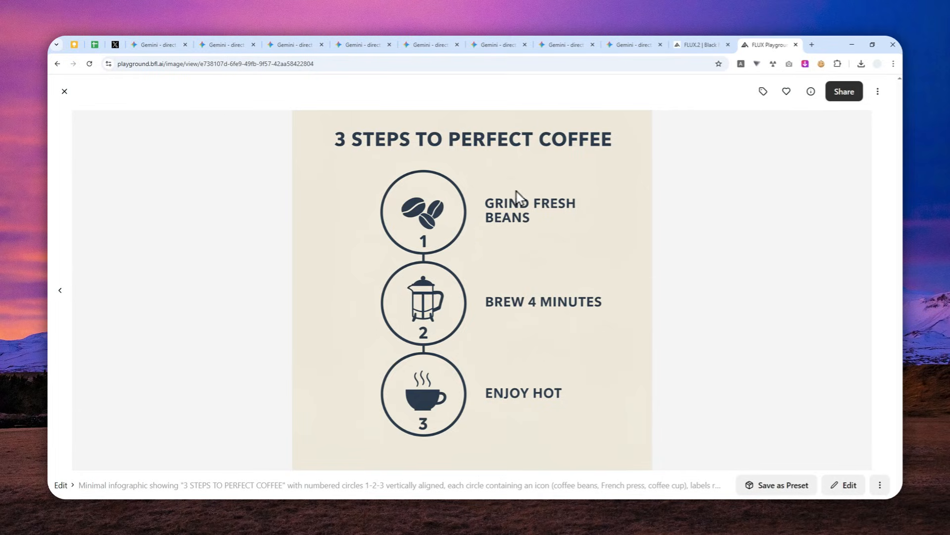
{"action": "left_click", "coordinate": [65, 91]}
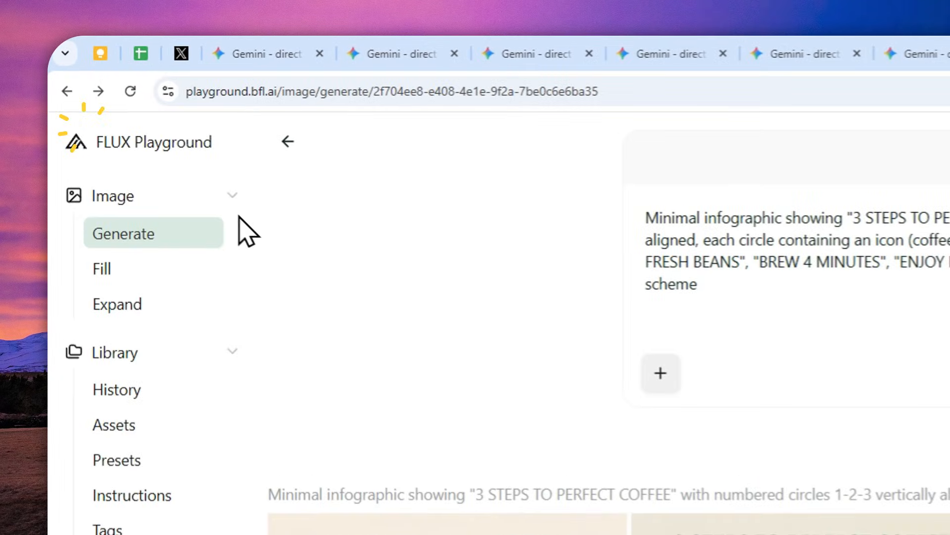
Replace the prompt with the copied description of a cluttered artist's desk viewed from above and generate the images
{"action": "left_click", "coordinate": [133, 235]}
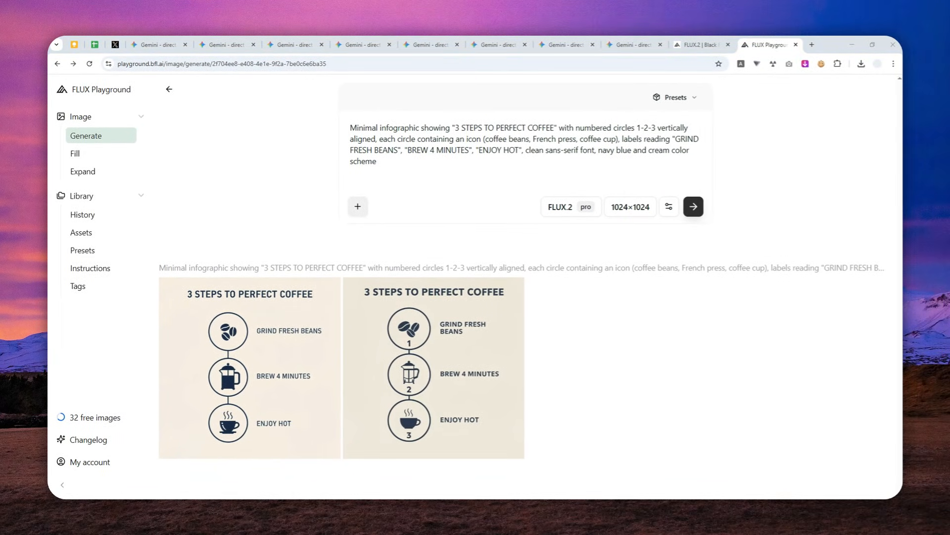
{"action": "left_click", "coordinate": [394, 162]}
{"action": "key", "text": "ctrl+a"}
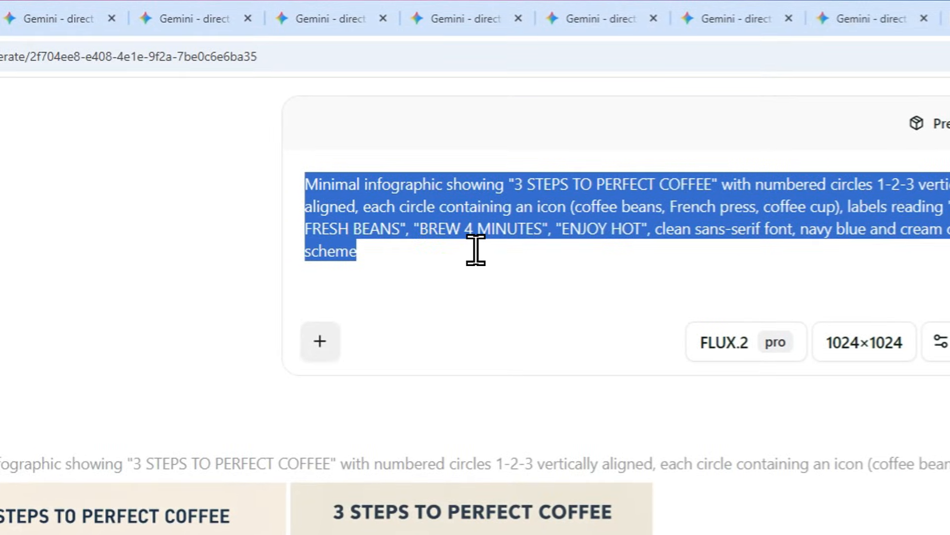
{"action": "key", "text": "BackSpace"}
{"action": "right_click", "coordinate": [416, 196]}
{"action": "left_click", "coordinate": [489, 369]}
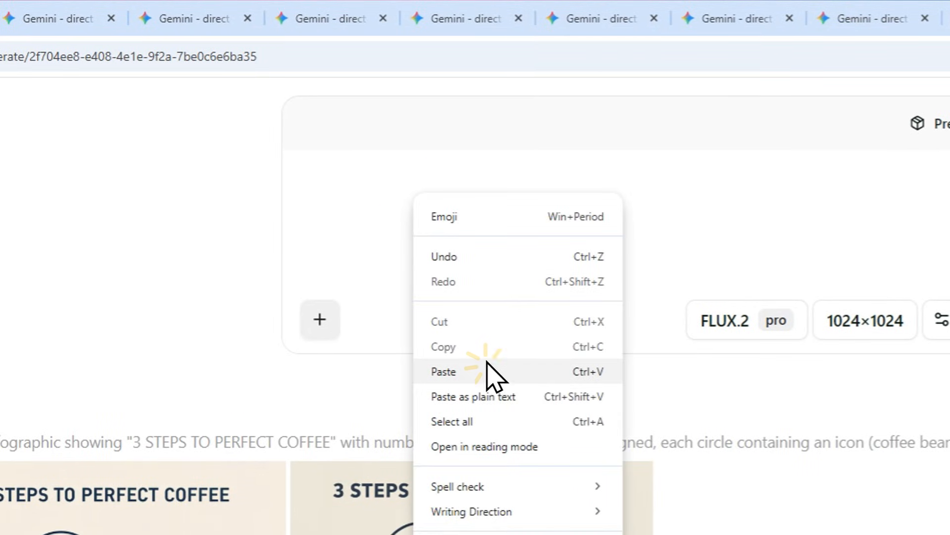
{"action": "left_click", "coordinate": [690, 302]}
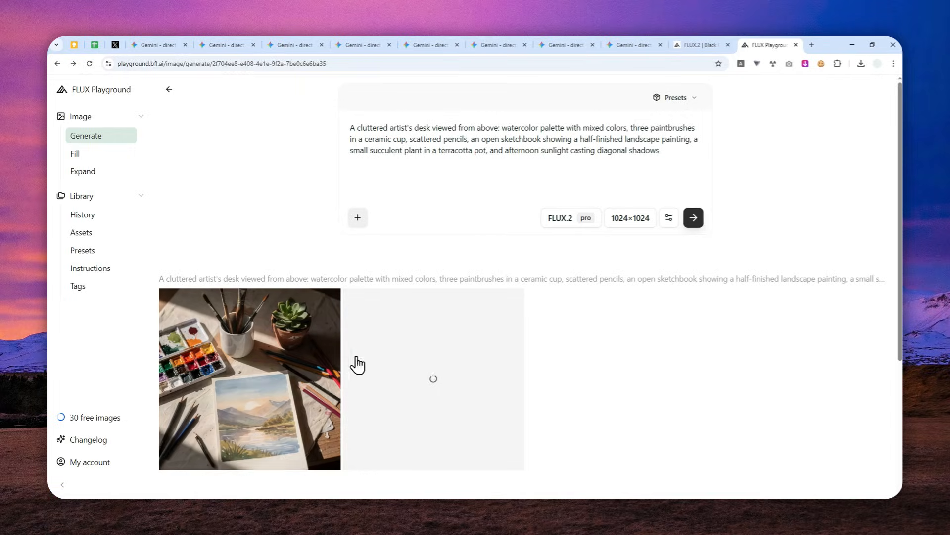
Open the first generated desk image in Fill and outline the potted succulent as the area to fill
{"action": "left_click", "coordinate": [255, 377]}
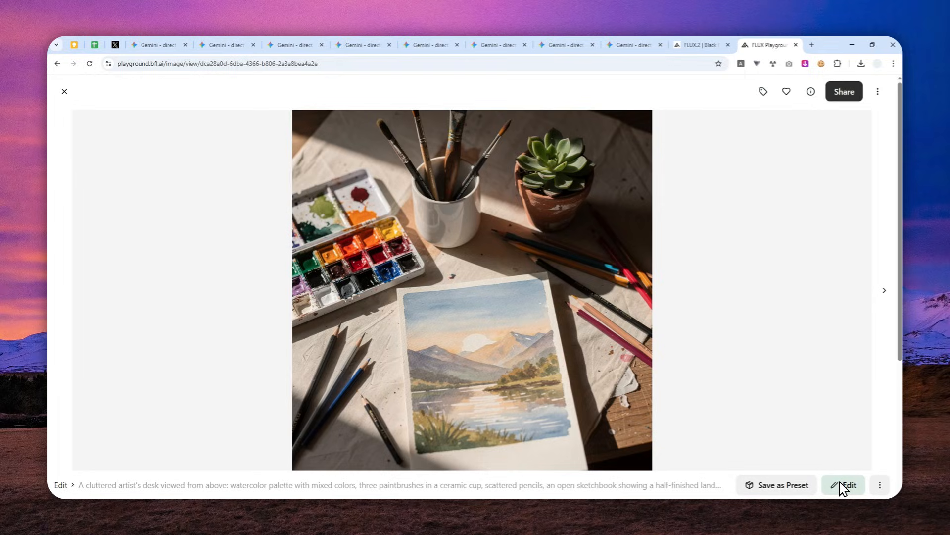
{"action": "left_click", "coordinate": [879, 486]}
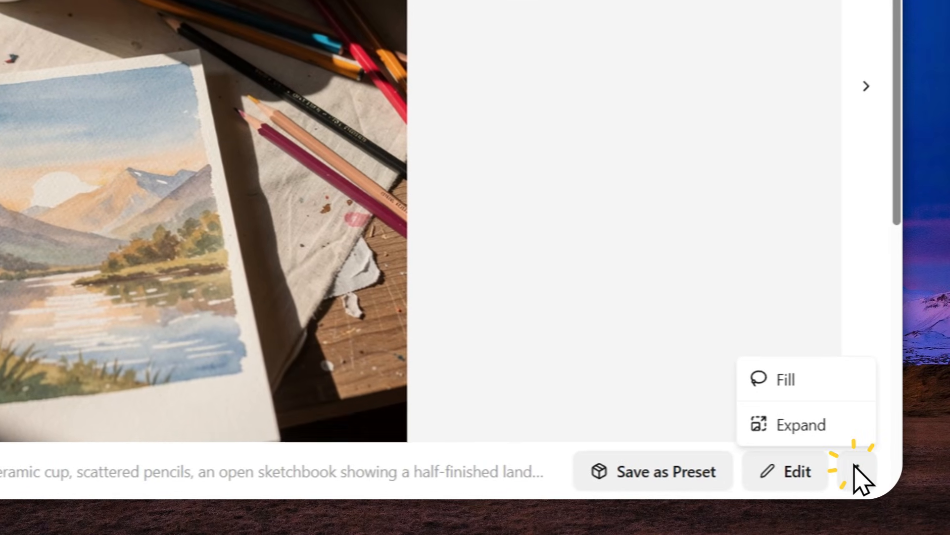
{"action": "left_click", "coordinate": [791, 381]}
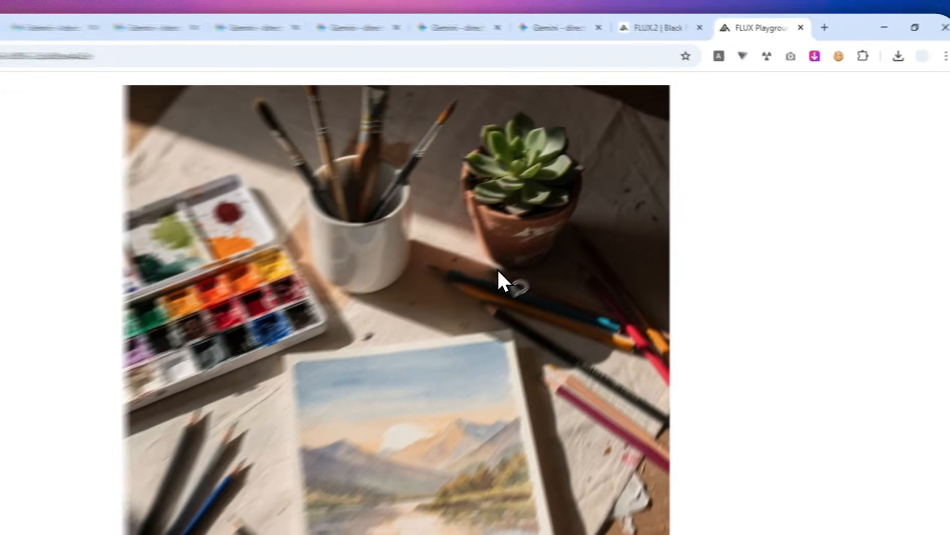
{"action": "mouse_move", "coordinate": [593, 206]}
{"action": "left_mouse_down"}
{"action": "mouse_move", "coordinate": [646, 205]}
{"action": "mouse_move", "coordinate": [664, 148]}
{"action": "mouse_move", "coordinate": [629, 98]}
{"action": "mouse_move", "coordinate": [560, 106]}
{"action": "mouse_move", "coordinate": [510, 153]}
{"action": "mouse_move", "coordinate": [514, 197]}
{"action": "left_mouse_up"}
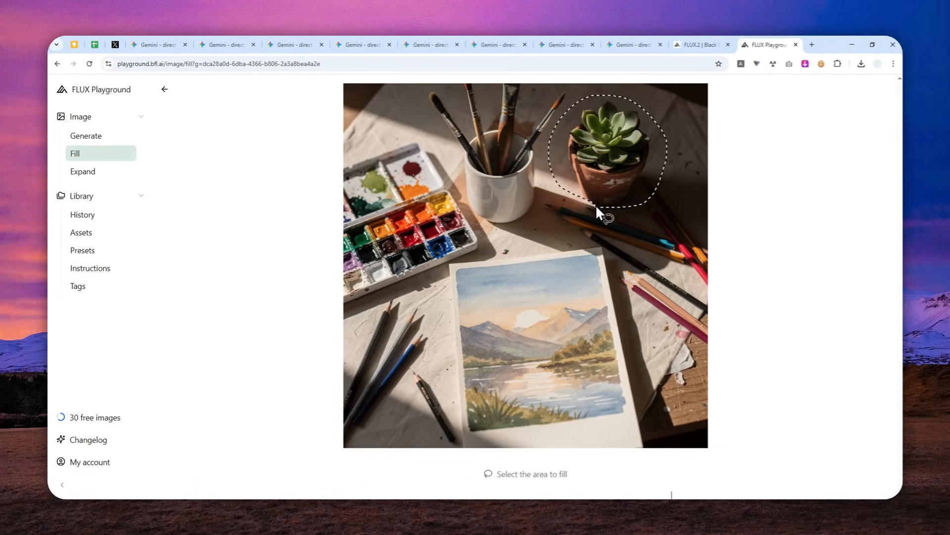
{"action": "left_click_drag", "start_coordinate": [595, 204], "coordinate": [596, 205]}
Enter "Remove the object from the picture" as the description of the change to the selected area
{"action": "left_click", "coordinate": [511, 470]}
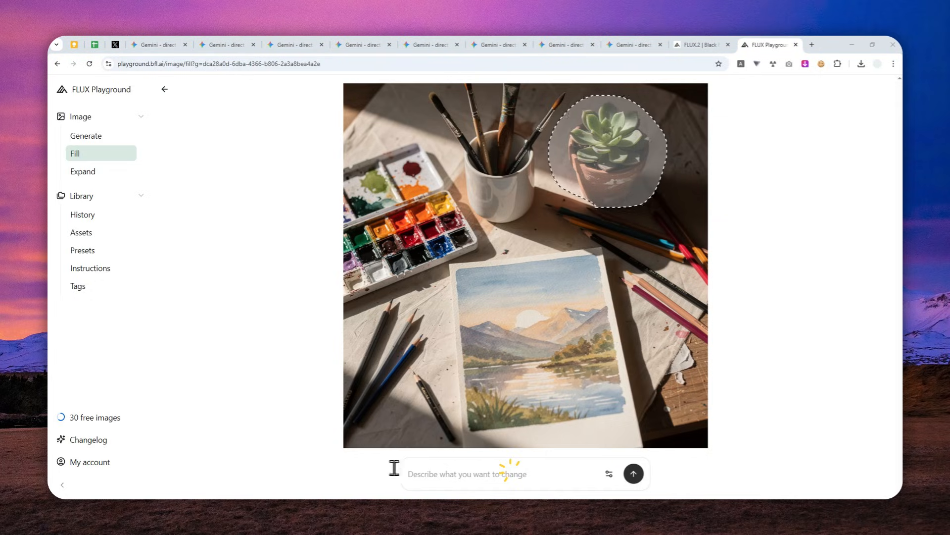
{"action": "left_click", "coordinate": [452, 473]}
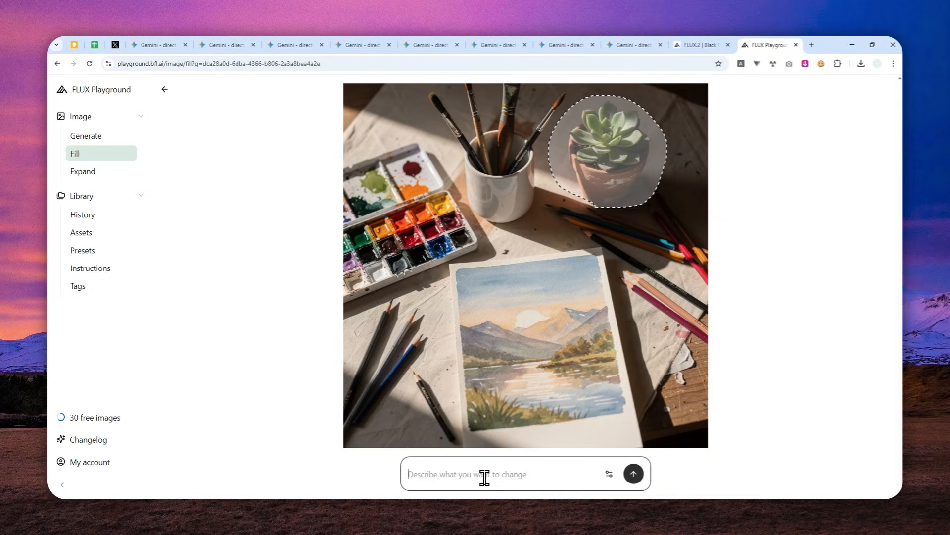
{"action": "type", "text": "Remove the object from the picture"}
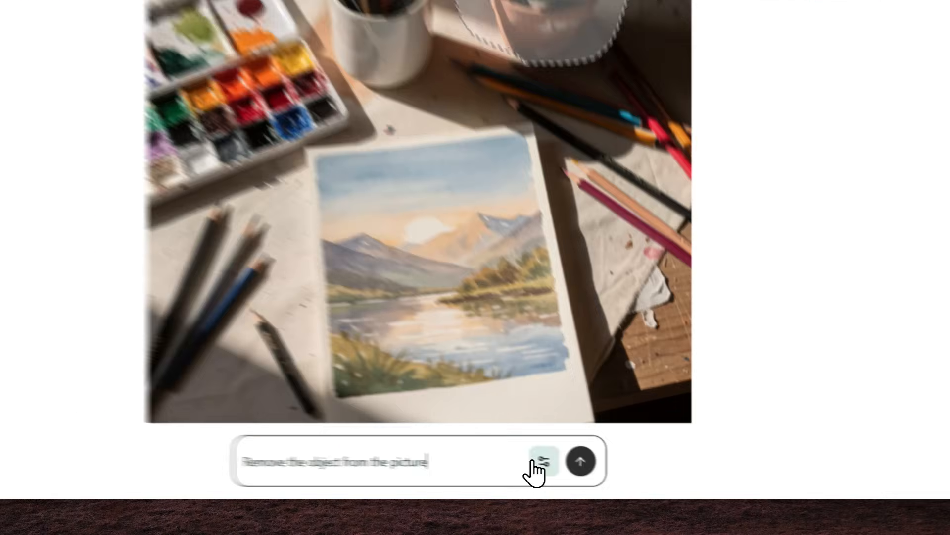
Set the fill batch size to 3 and generate the fill variants
{"action": "left_click", "coordinate": [609, 474]}
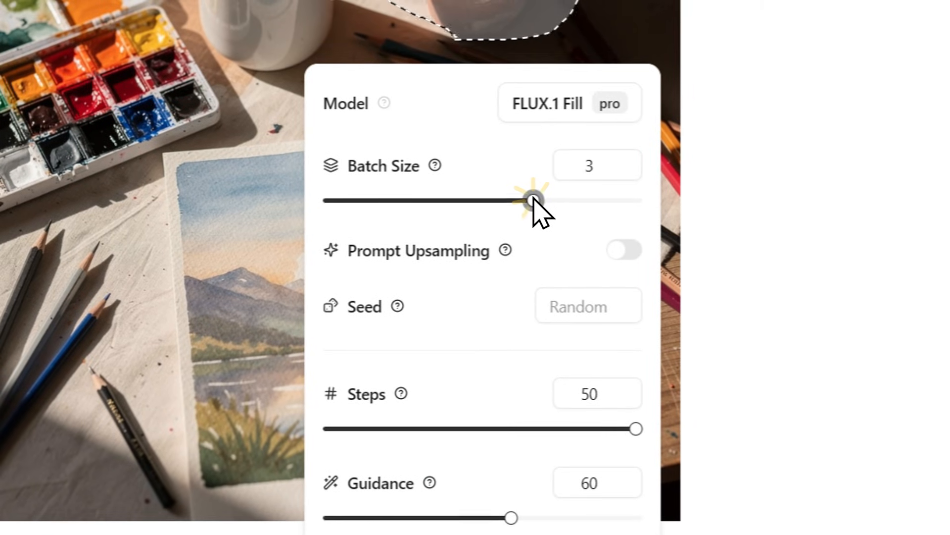
{"action": "left_click_drag", "start_coordinate": [527, 76], "coordinate": [447, 74]}
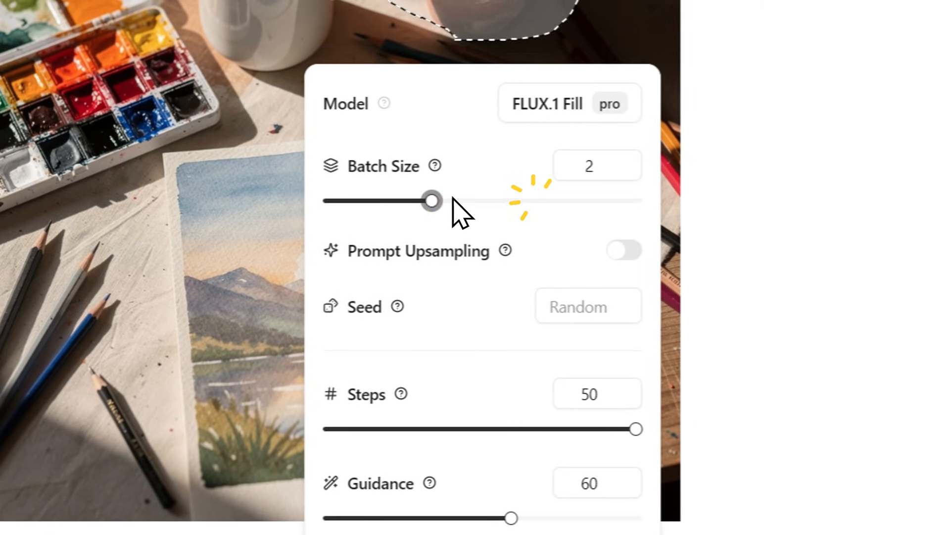
{"action": "mouse_move", "coordinate": [398, 307]}
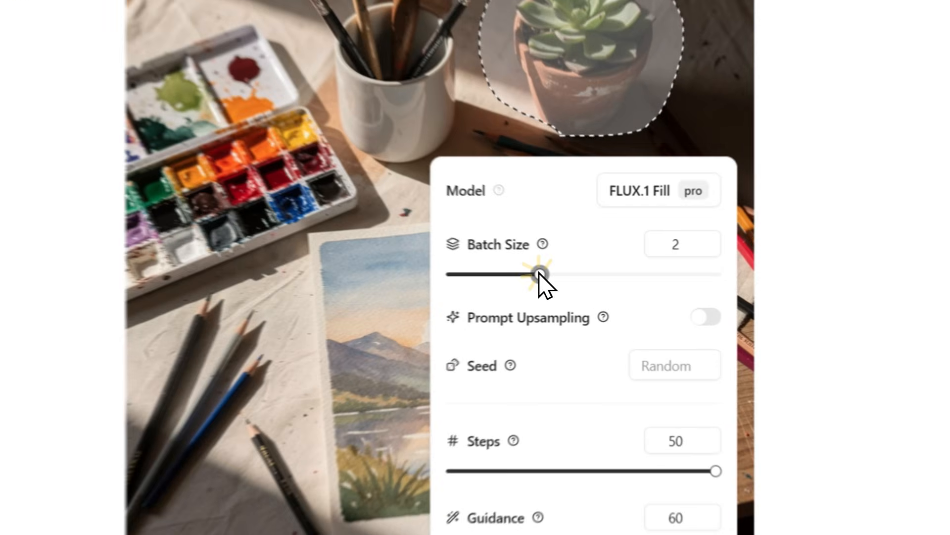
{"action": "left_click_drag", "start_coordinate": [586, 292], "coordinate": [622, 296]}
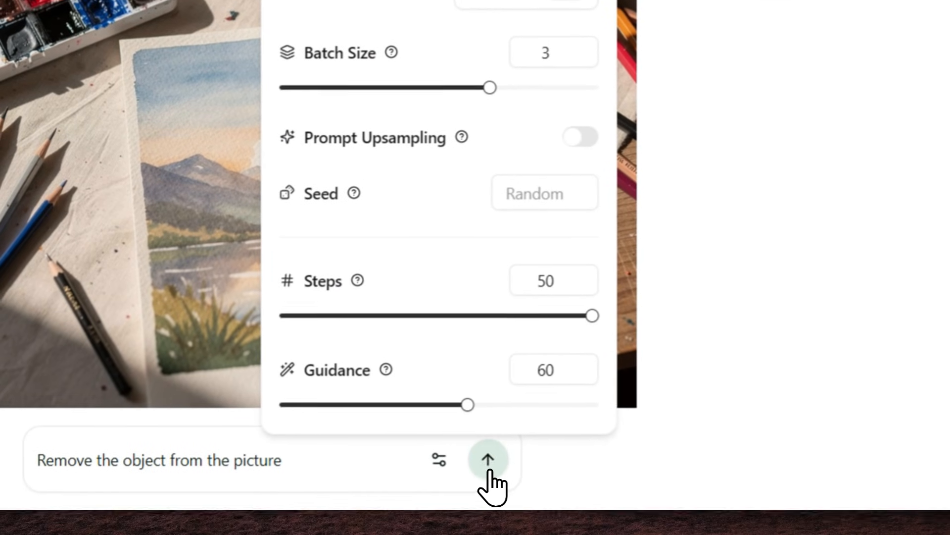
{"action": "left_click", "coordinate": [490, 470]}
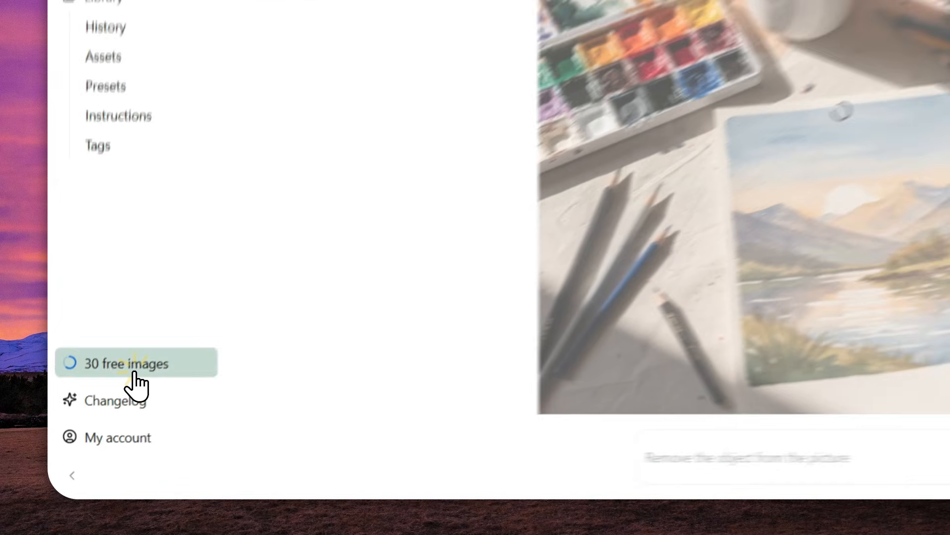
Check the free images options and compare the generated fill variants of the desk image
{"action": "left_click", "coordinate": [100, 418]}
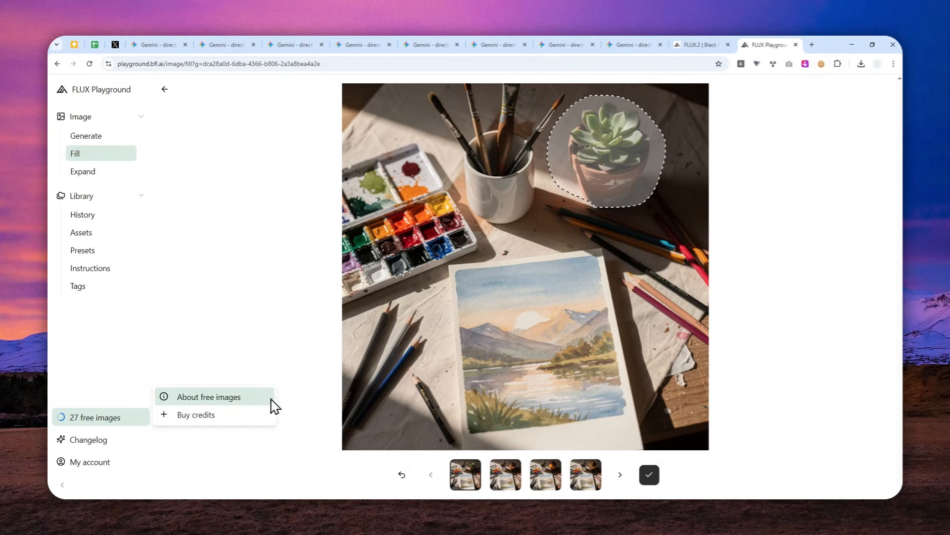
{"action": "left_click", "coordinate": [509, 475]}
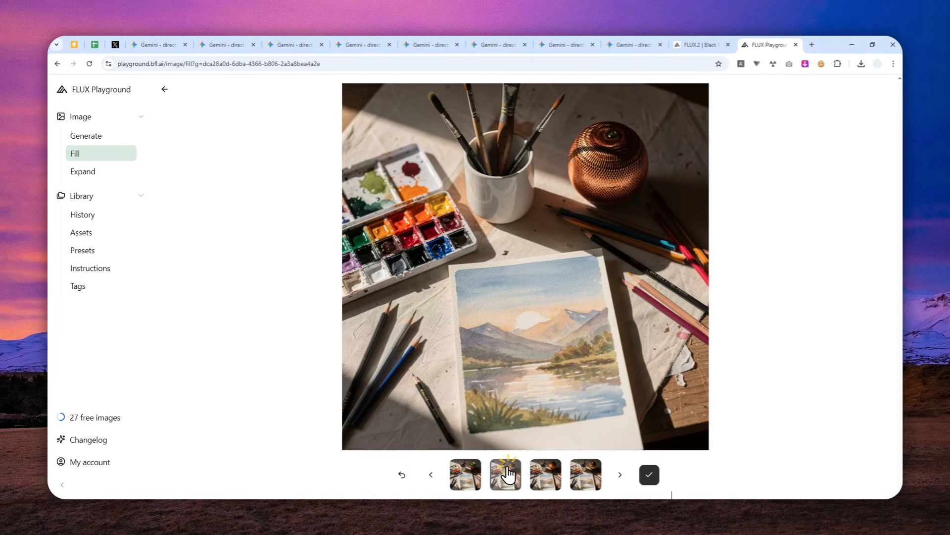
{"action": "left_click", "coordinate": [545, 479]}
{"action": "left_click", "coordinate": [585, 478]}
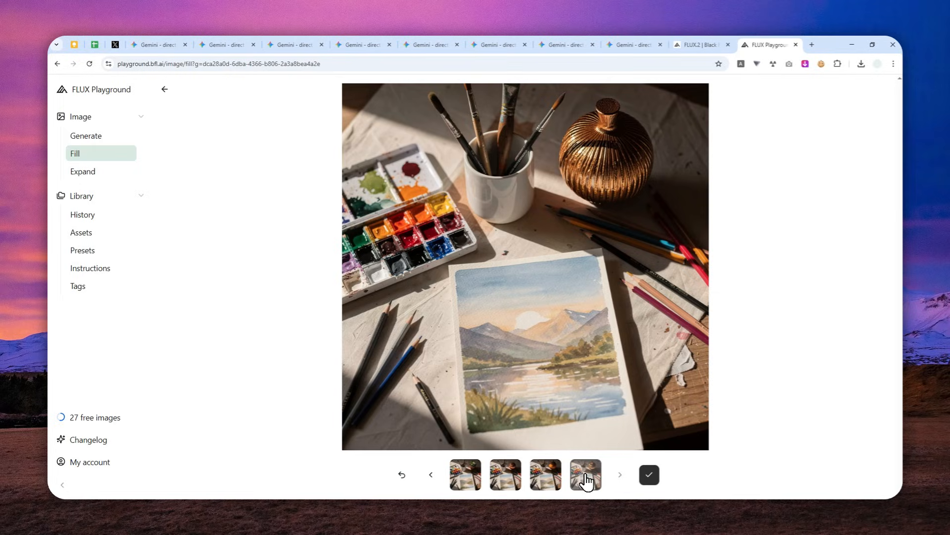
{"action": "left_click", "coordinate": [546, 473]}
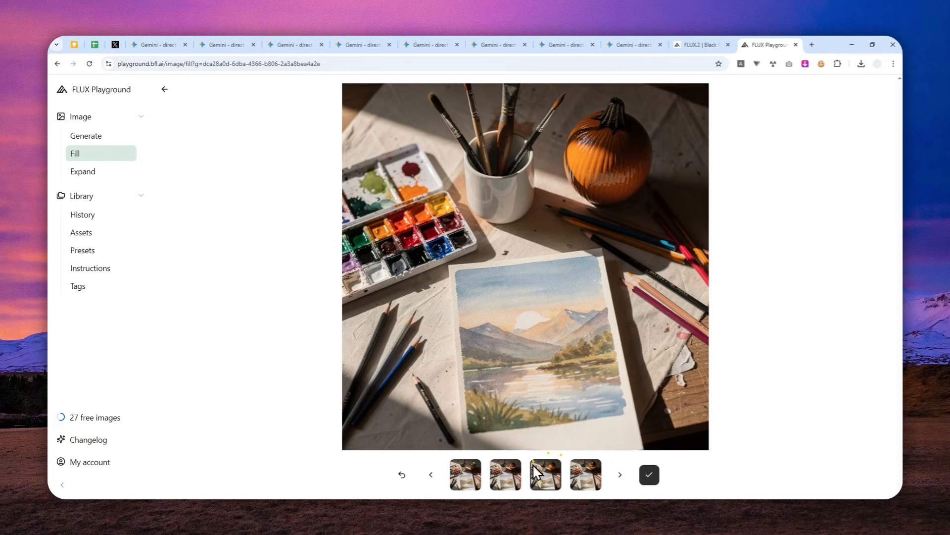
{"action": "left_click", "coordinate": [508, 477]}
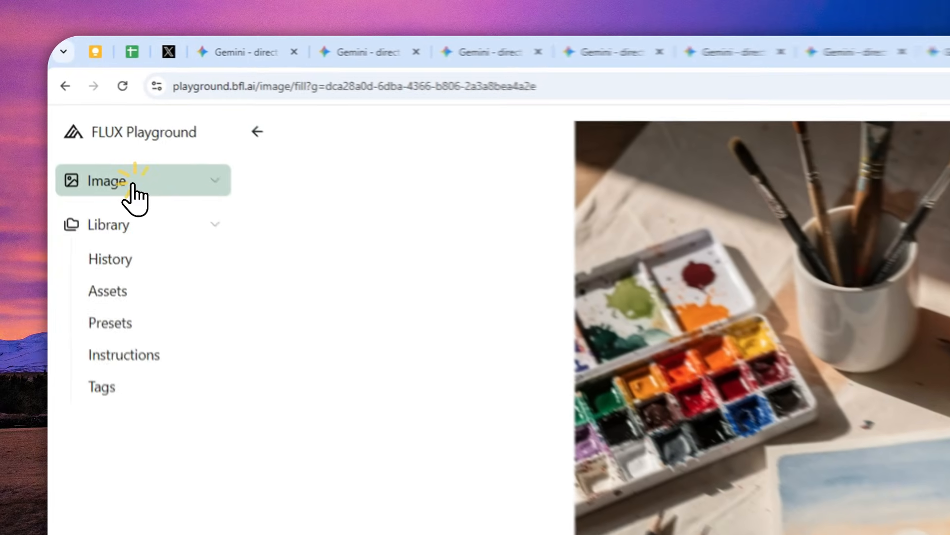
Return to the Generate page and switch to the shared Gemini side-by-side comparison of the two astronaut images
{"action": "left_click", "coordinate": [95, 118]}
{"action": "left_click", "coordinate": [142, 233]}
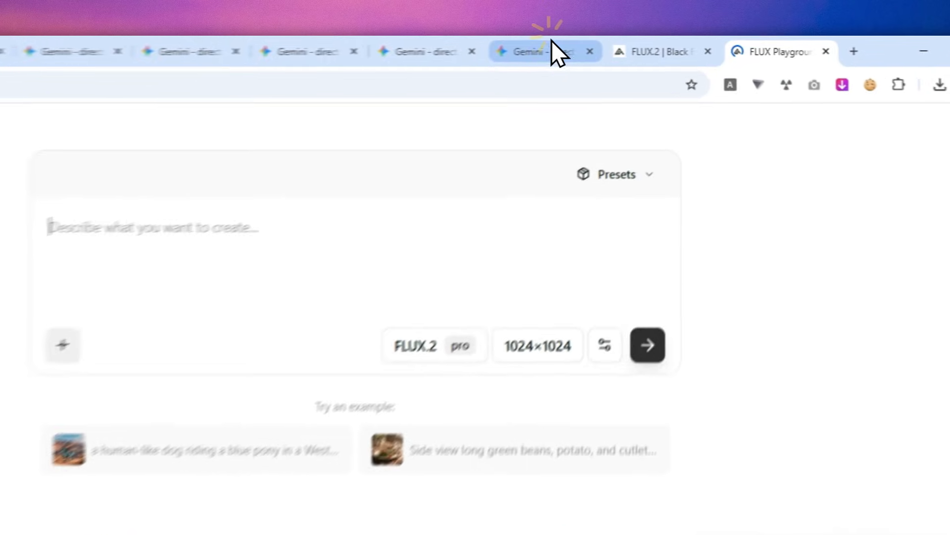
{"action": "left_click", "coordinate": [632, 46]}
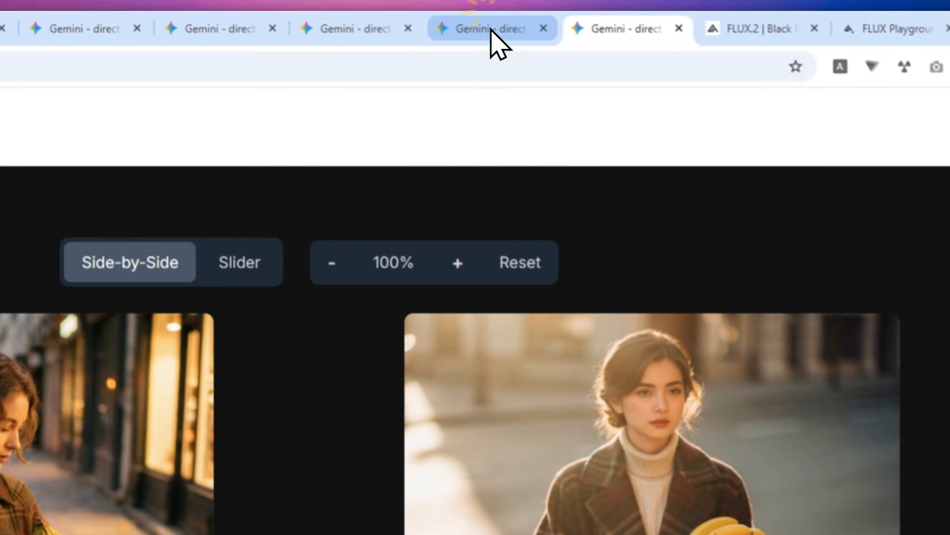
{"action": "left_click", "coordinate": [369, 54]}
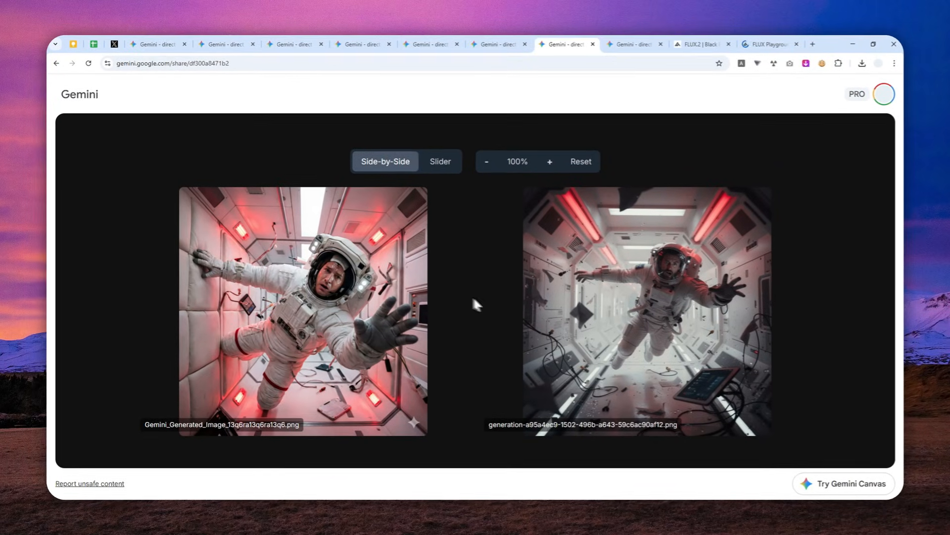
Review the shared side-by-side comparisons in sequence, from the forest cabin, desk, desert chase and neon city car to the astronaut and woman with bananas
{"action": "left_click", "coordinate": [222, 39]}
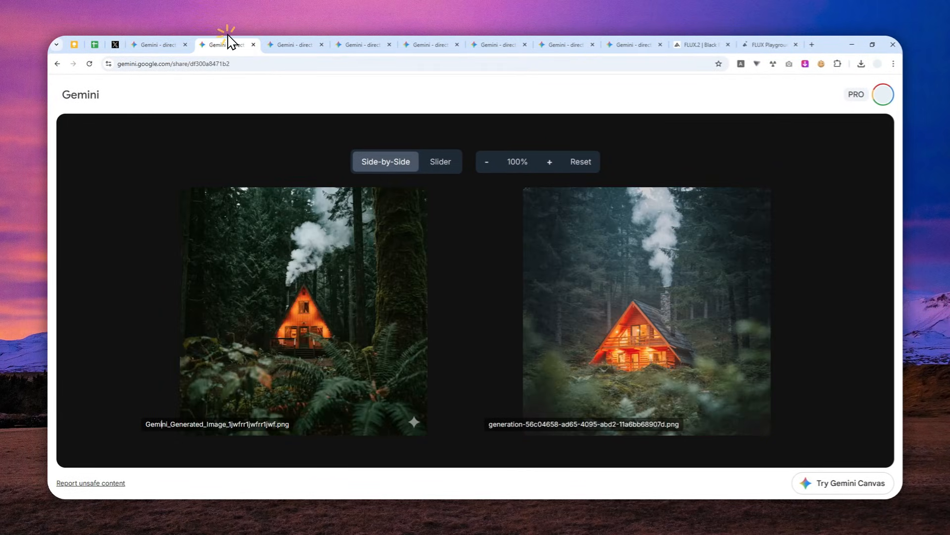
{"action": "left_click", "coordinate": [295, 40]}
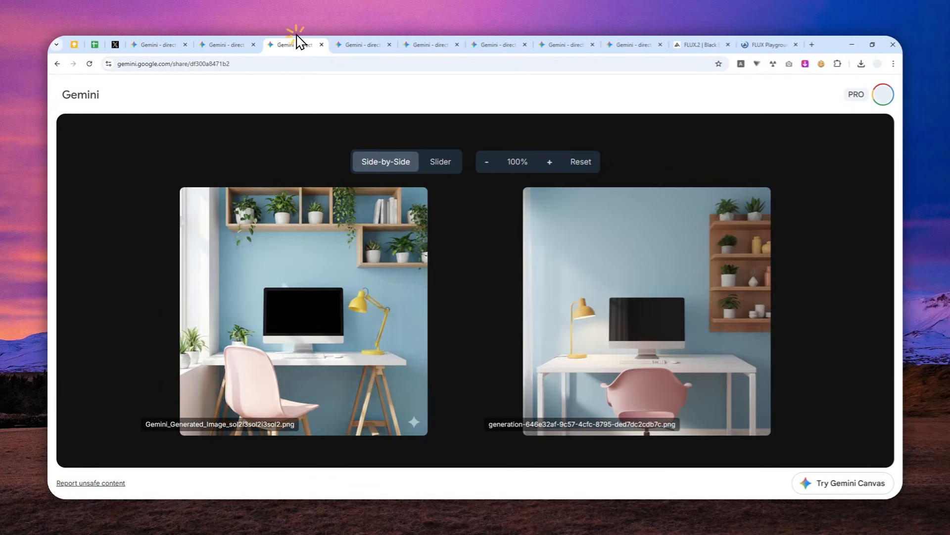
{"action": "left_click", "coordinate": [342, 41]}
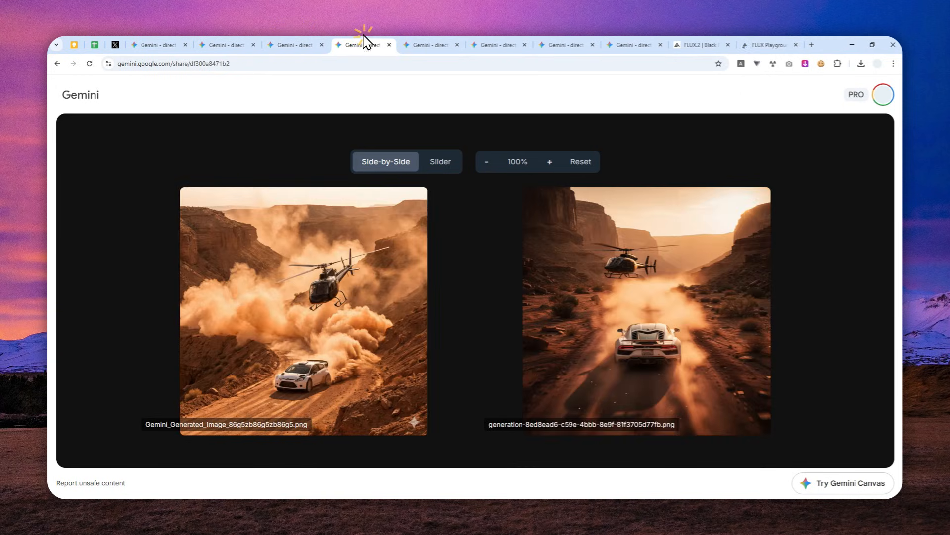
{"action": "left_click", "coordinate": [418, 41]}
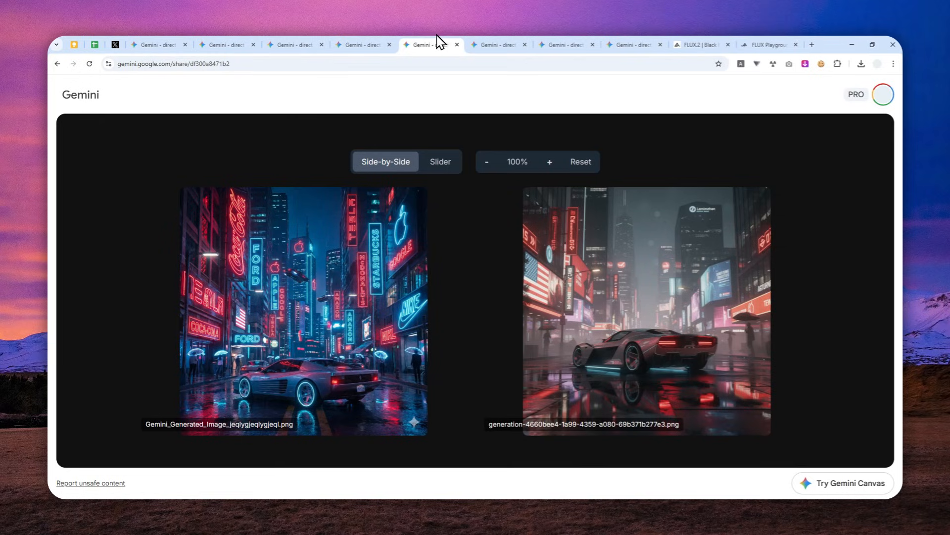
{"action": "left_click", "coordinate": [488, 42]}
{"action": "left_click", "coordinate": [560, 39]}
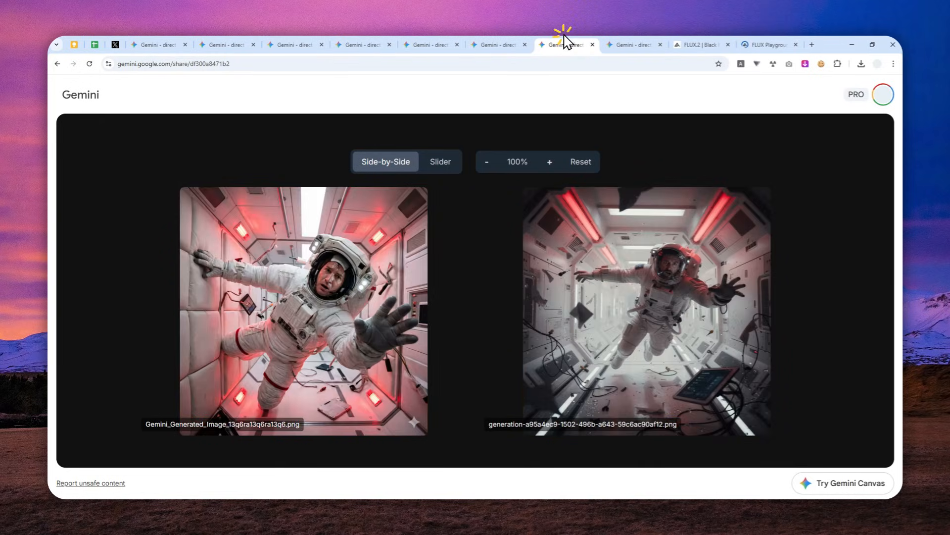
{"action": "left_click", "coordinate": [634, 36]}
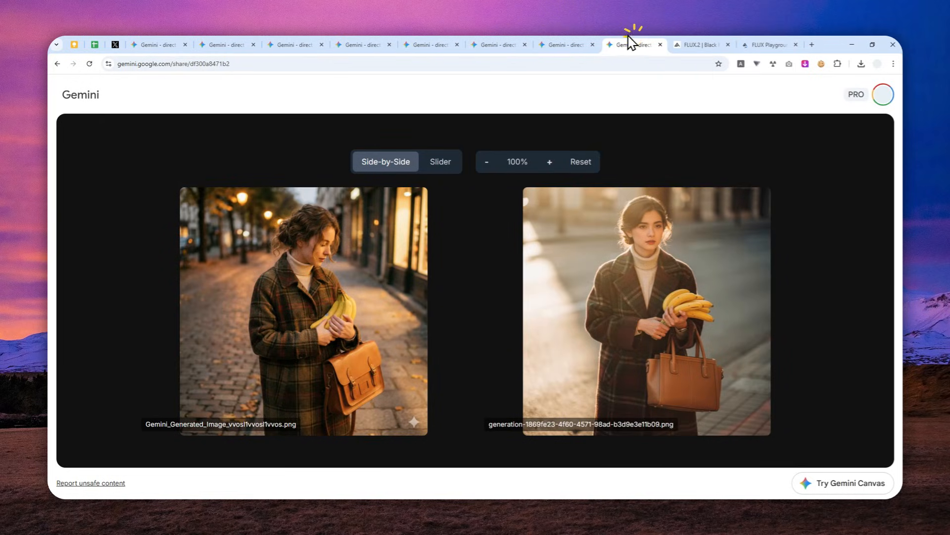